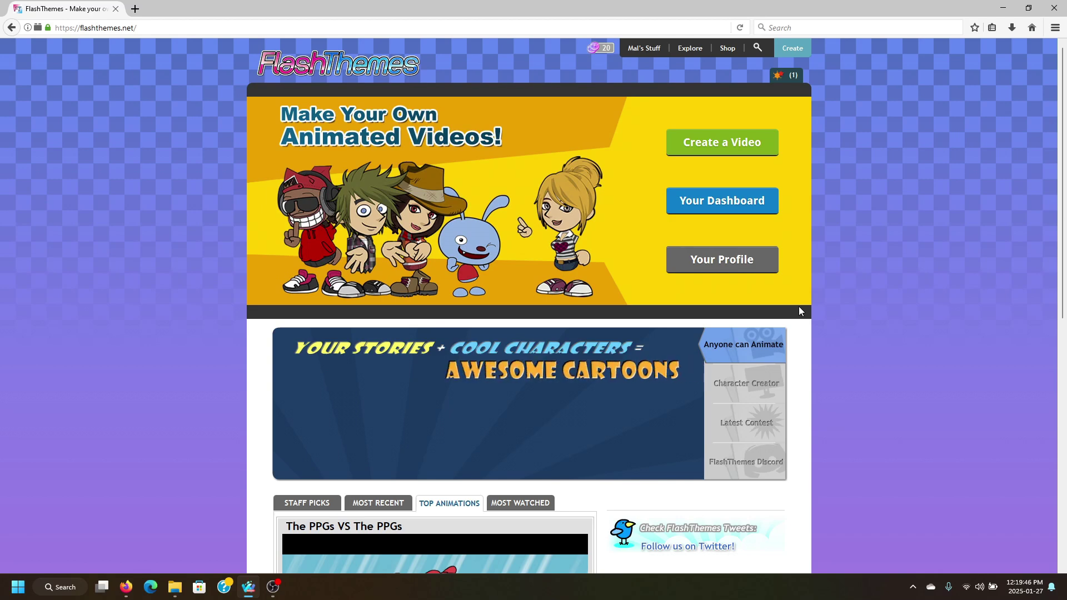
- From Create, choose Select a Video Template to list the Quick Video Maker styles
{"action": "left_click", "coordinate": [796, 50]}
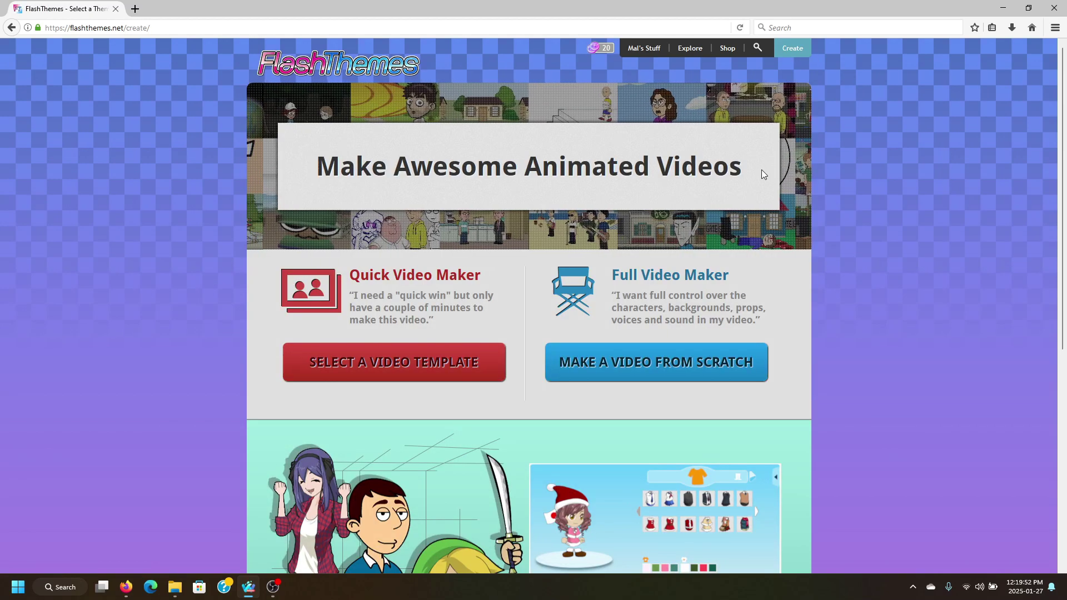
{"action": "left_click", "coordinate": [430, 361]}
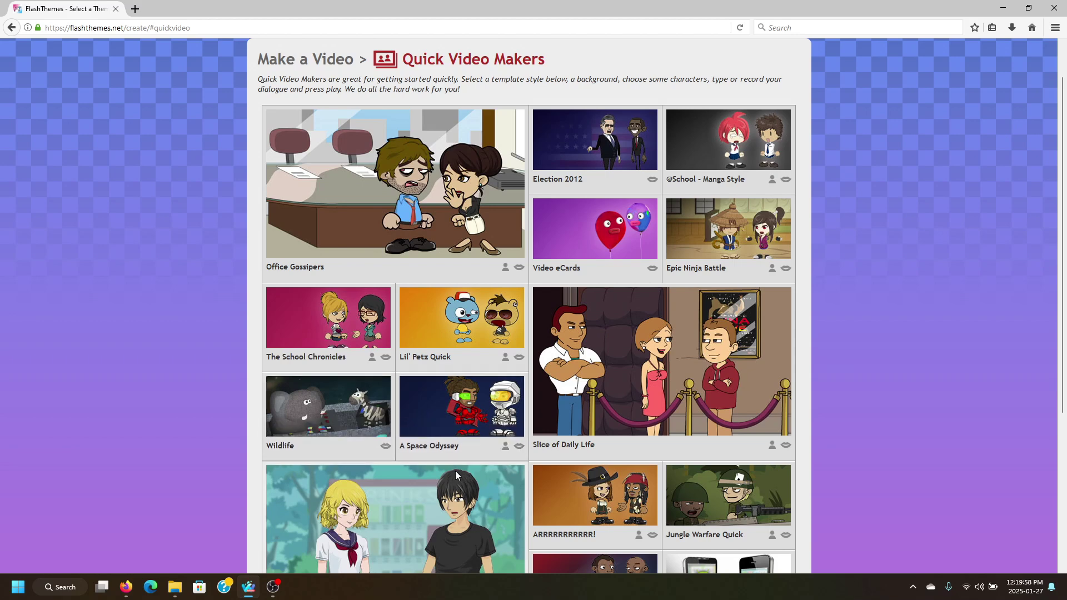
{"action": "mouse_move", "coordinate": [315, 175]}
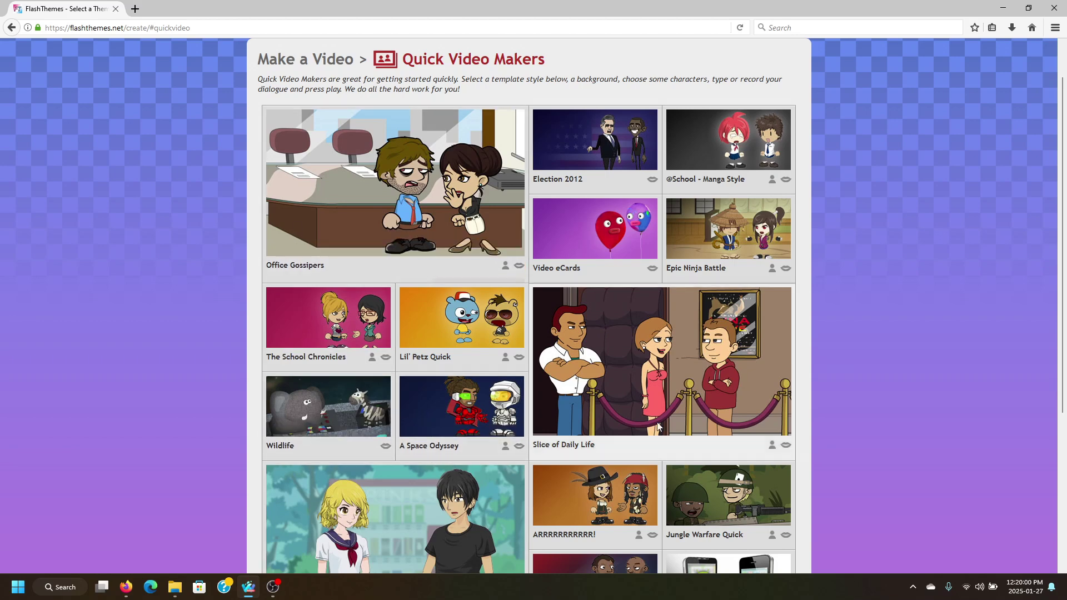
{"action": "mouse_move", "coordinate": [699, 424]}
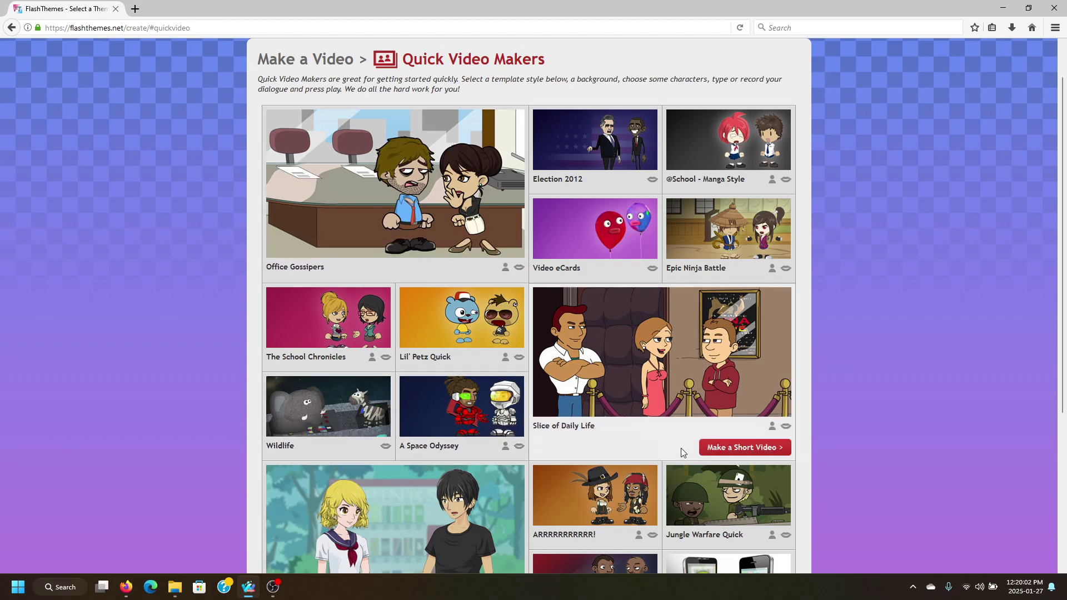
- Start a Slice of Daily Life short video and cycle settings to Emergency coffee shop meeting
{"action": "left_click", "coordinate": [716, 448]}
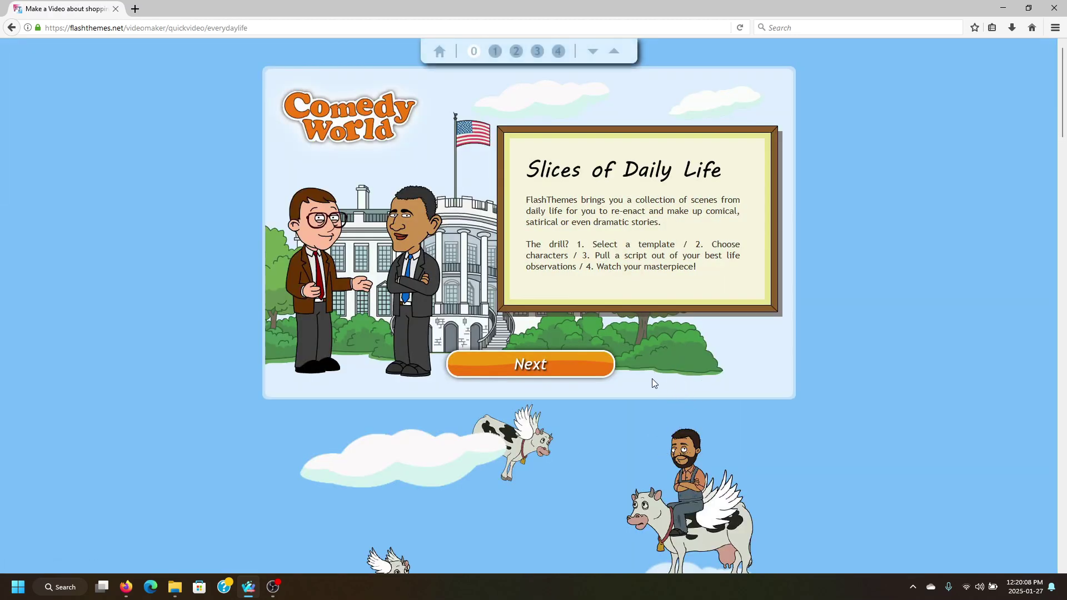
{"action": "left_click", "coordinate": [574, 371]}
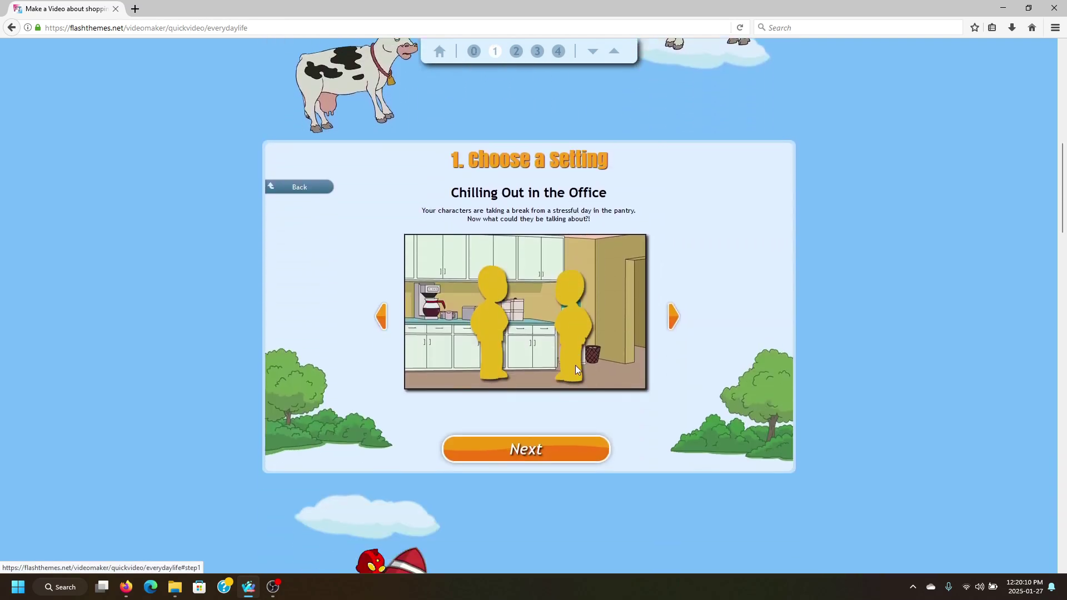
{"action": "left_click", "coordinate": [671, 238]}
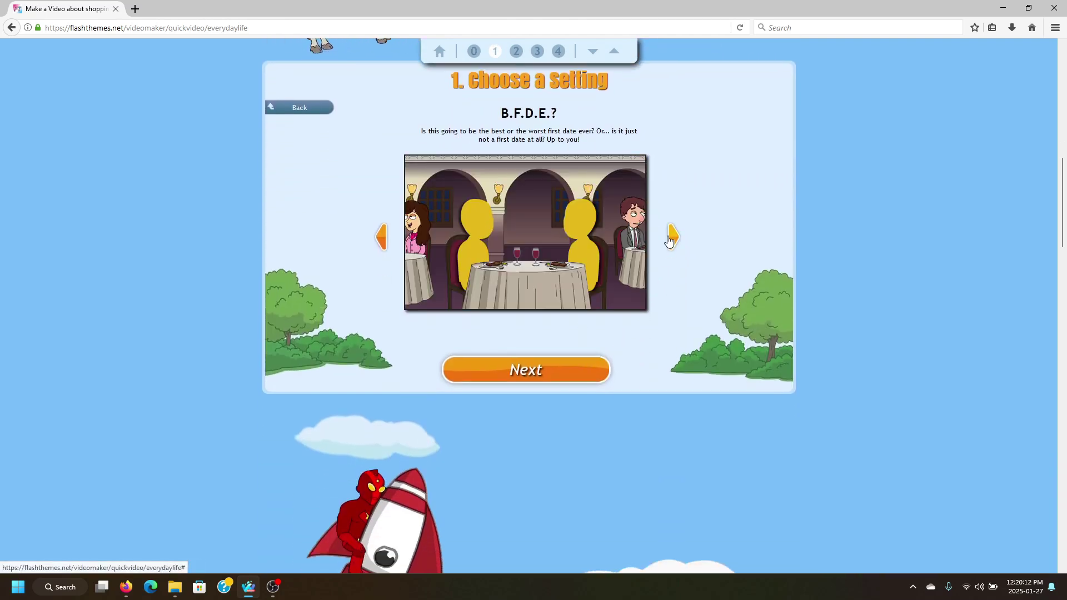
{"action": "left_click", "coordinate": [671, 238]}
{"action": "left_click", "coordinate": [670, 238]}
{"action": "left_click", "coordinate": [670, 238]}
{"action": "left_click", "coordinate": [671, 237]}
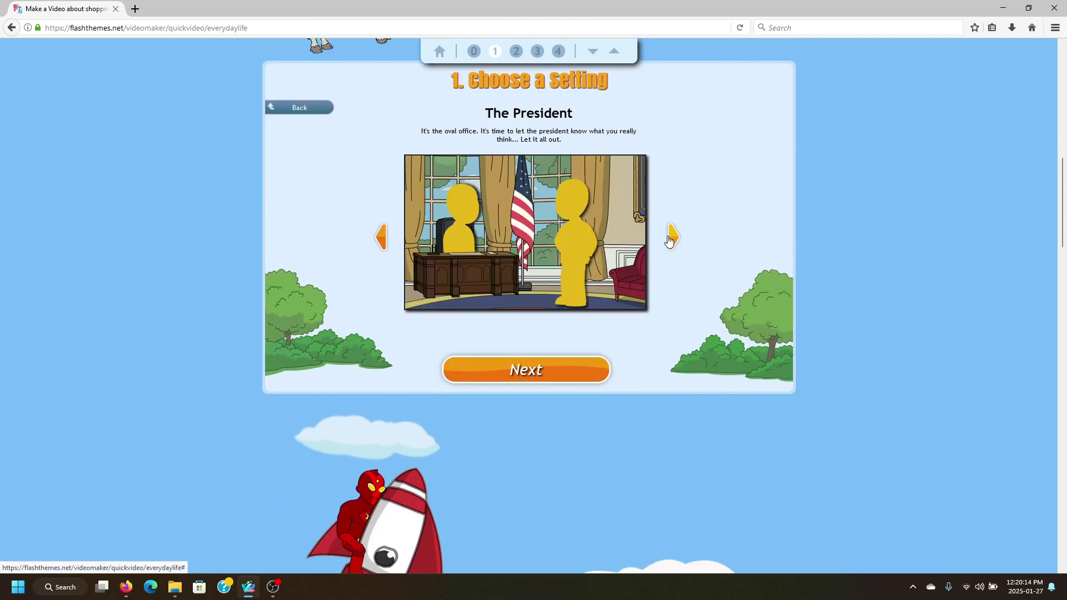
{"action": "left_click", "coordinate": [671, 238]}
{"action": "left_click", "coordinate": [670, 237]}
{"action": "left_click", "coordinate": [671, 238]}
{"action": "left_click", "coordinate": [670, 238]}
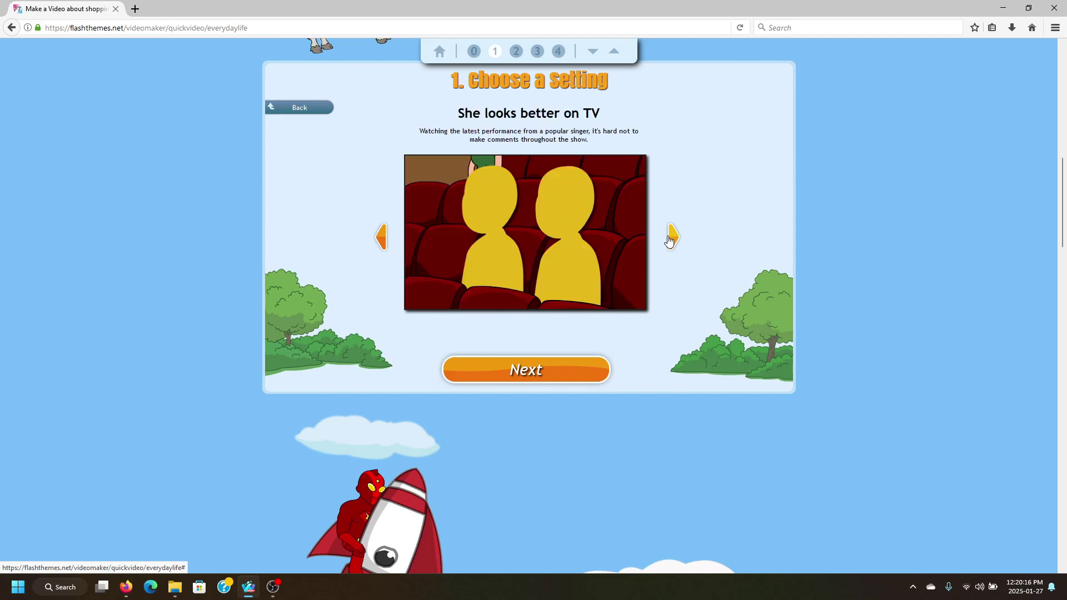
{"action": "left_click", "coordinate": [671, 238]}
{"action": "left_click", "coordinate": [671, 238]}
{"action": "left_click", "coordinate": [671, 238]}
{"action": "left_click", "coordinate": [669, 239]}
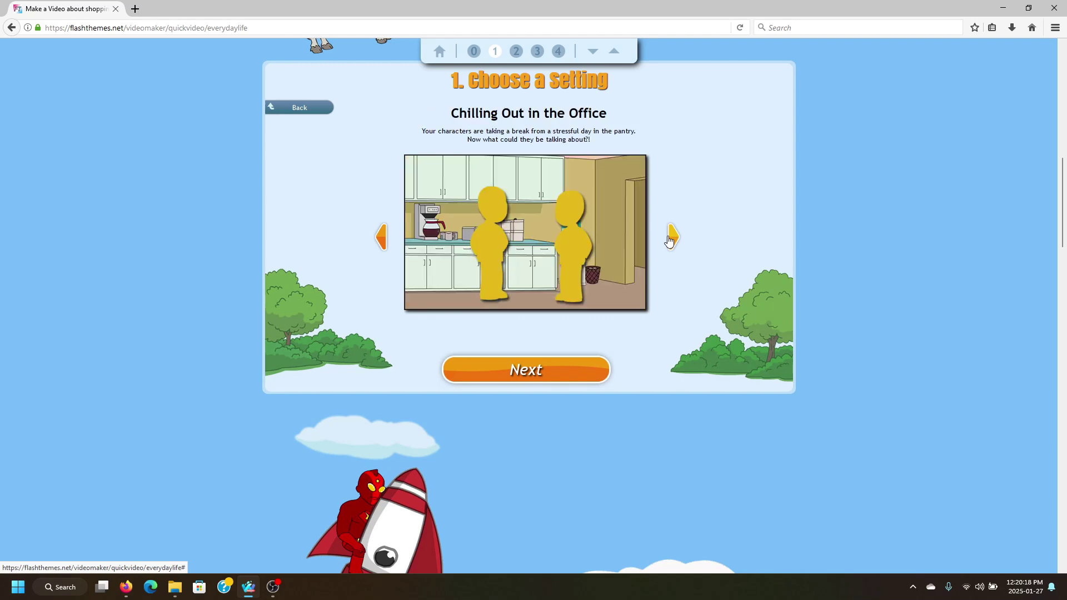
{"action": "left_click", "coordinate": [669, 239]}
{"action": "left_click", "coordinate": [670, 239]}
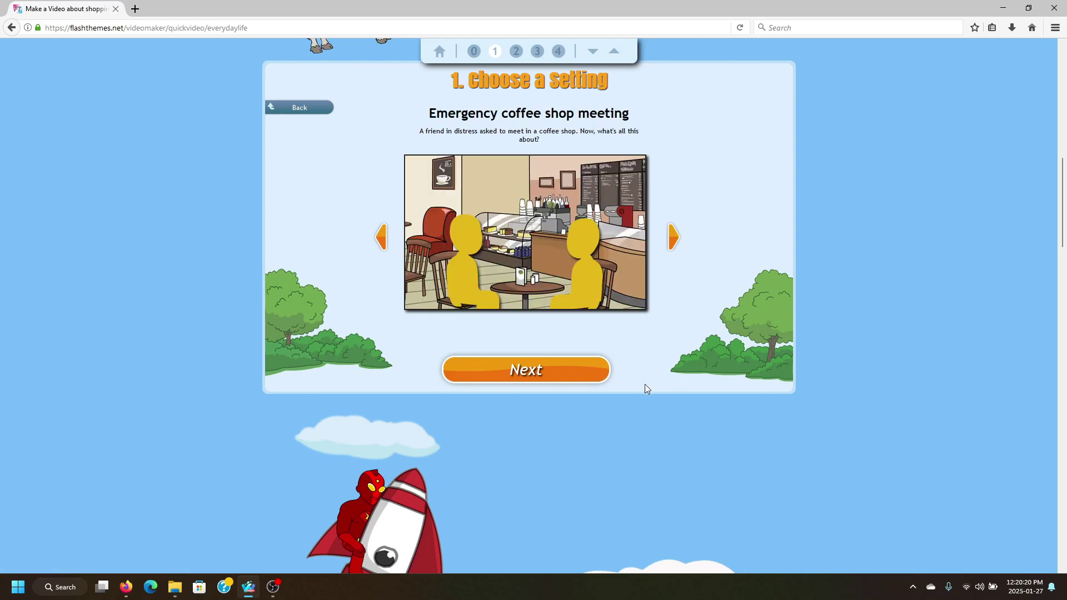
- Pick the grey-haired man and the man with glasses as the two actors, then continue
{"action": "left_click", "coordinate": [558, 375]}
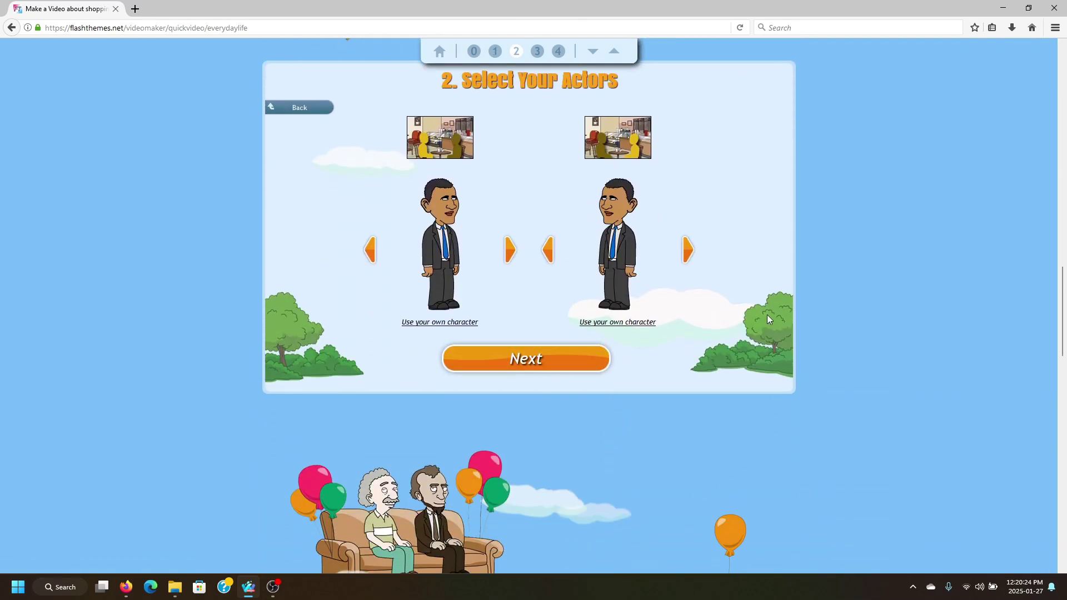
{"action": "left_click", "coordinate": [510, 251]}
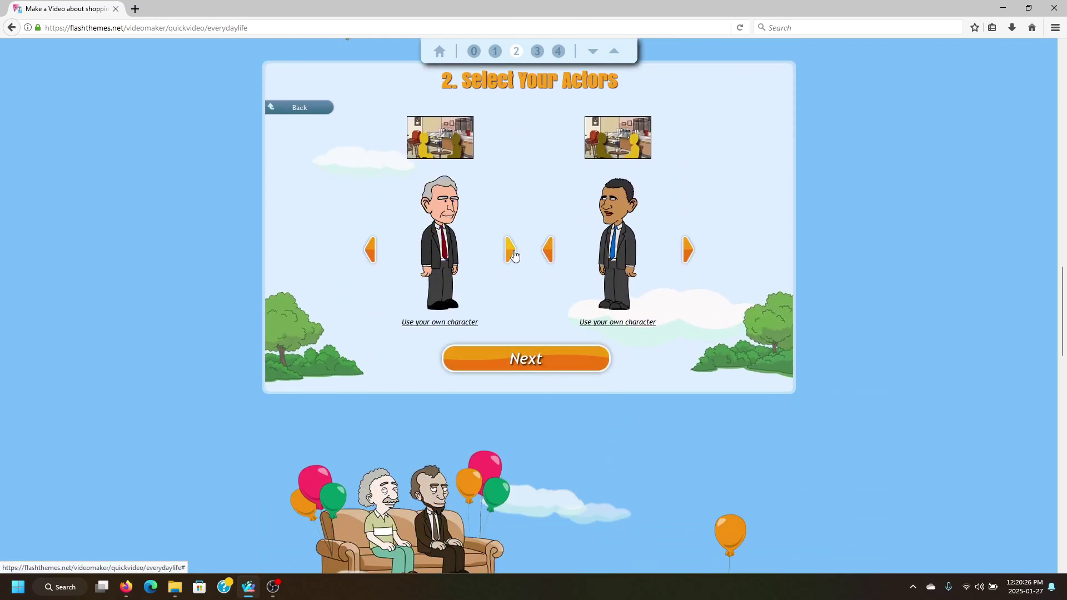
{"action": "left_click", "coordinate": [689, 251]}
{"action": "left_click", "coordinate": [688, 251]}
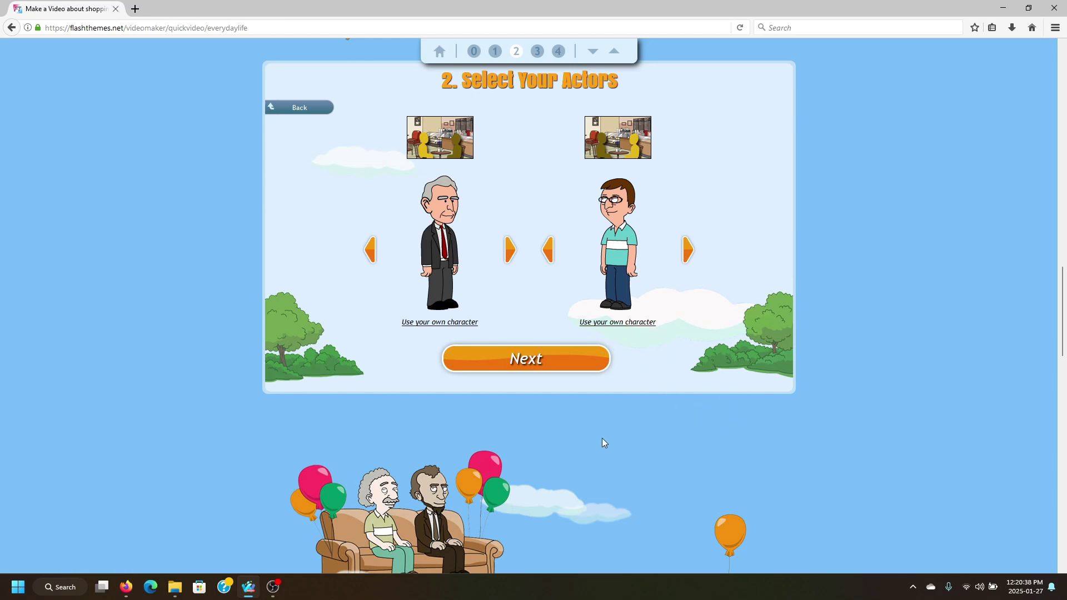
{"action": "left_click", "coordinate": [532, 364]}
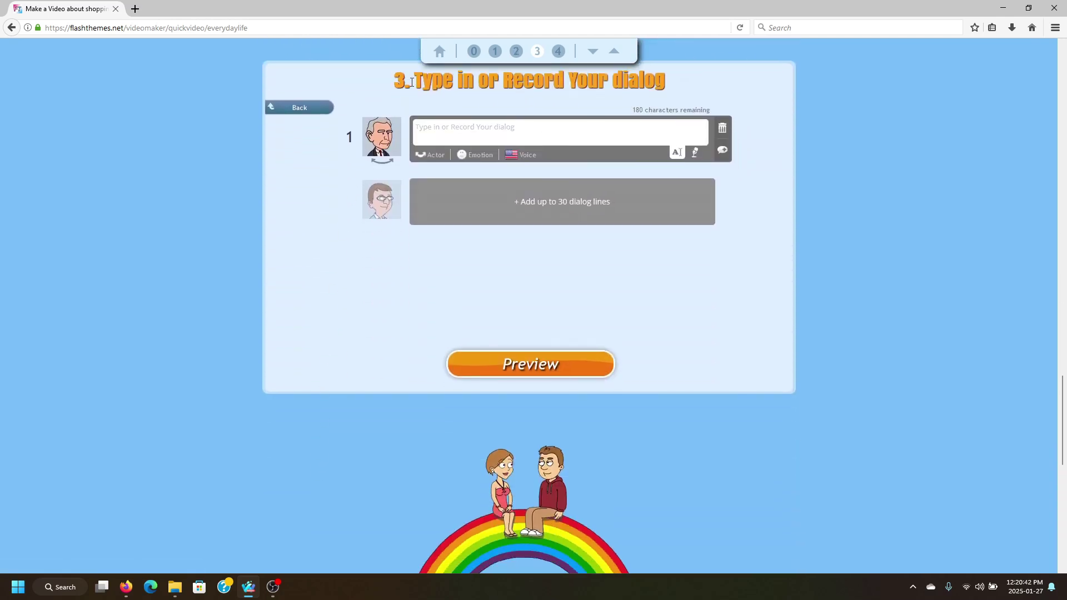
- Assign dialog line 1 to the grey-haired man with a Happy facial expression
{"action": "left_click_drag", "start_coordinate": [411, 81], "coordinate": [668, 78]}
{"action": "left_click", "coordinate": [692, 78]}
{"action": "left_click", "coordinate": [520, 135]}
{"action": "left_click", "coordinate": [431, 157]}
{"action": "left_click", "coordinate": [429, 158]}
{"action": "left_click", "coordinate": [476, 158]}
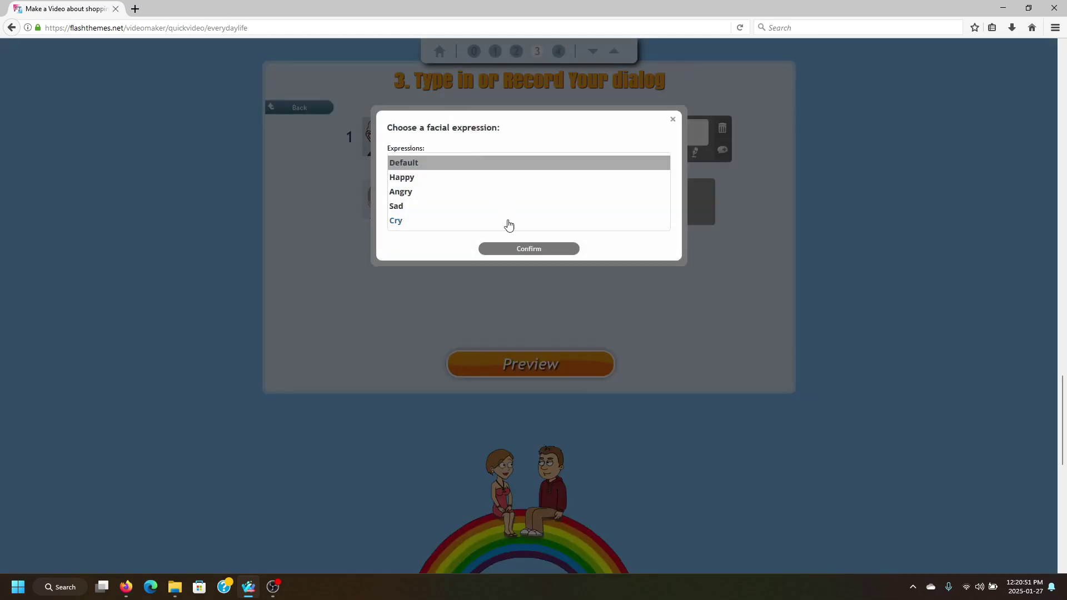
{"action": "left_click", "coordinate": [452, 179]}
{"action": "left_click", "coordinate": [533, 248]}
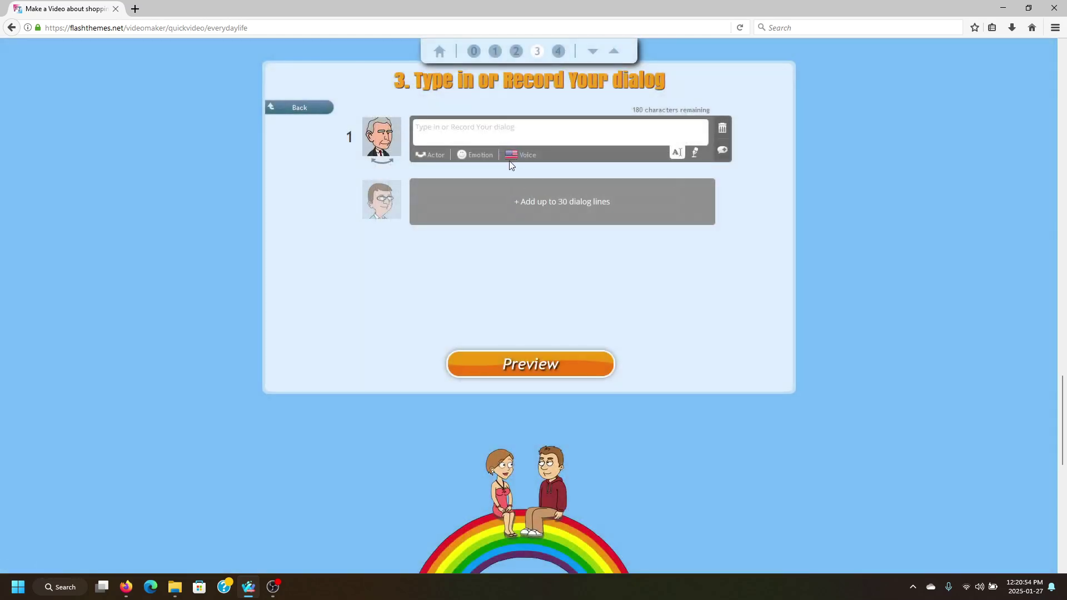
- Pick David from the character voice list and confirm it
{"action": "left_click", "coordinate": [509, 158]}
{"action": "scroll", "coordinate": [502, 241], "scroll_direction": "down", "scroll_amount": 5}
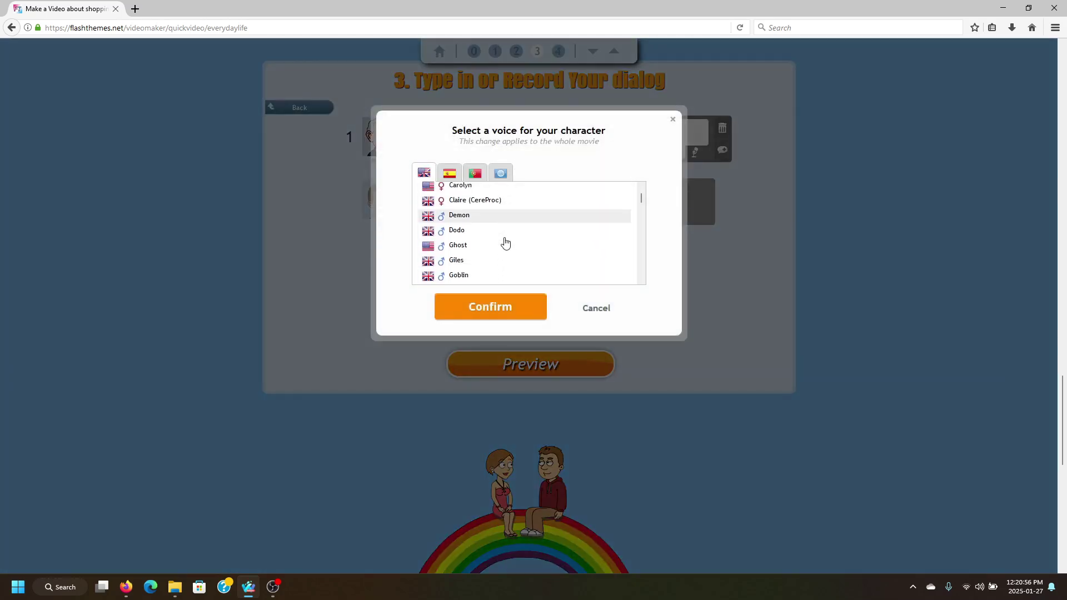
{"action": "scroll", "coordinate": [501, 242], "scroll_direction": "down", "scroll_amount": 6}
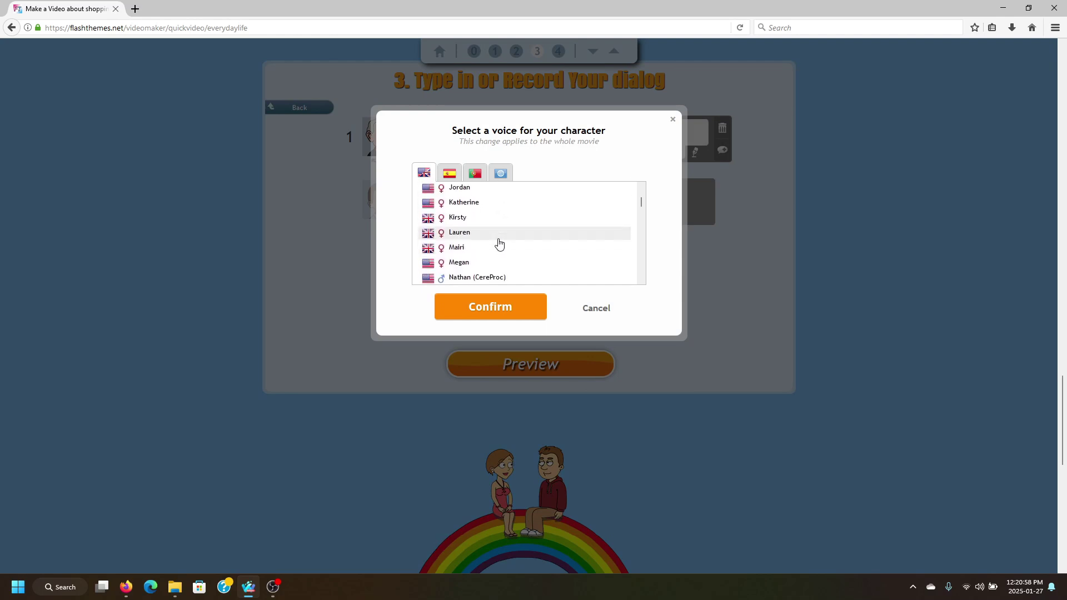
{"action": "scroll", "coordinate": [499, 243], "scroll_direction": "down", "scroll_amount": 6}
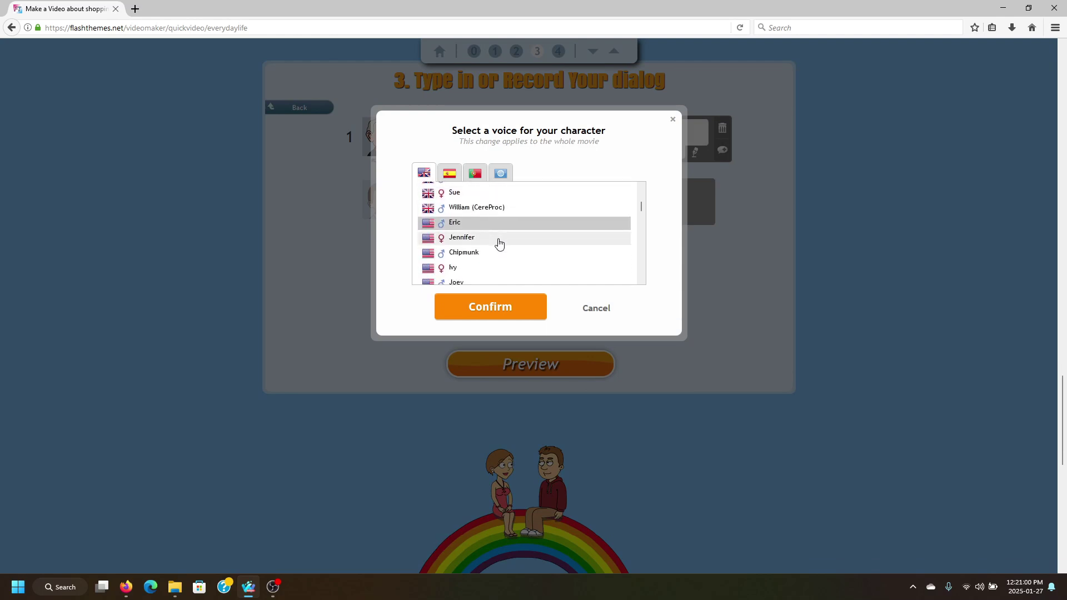
{"action": "scroll", "coordinate": [600, 231], "scroll_direction": "down", "scroll_amount": 6}
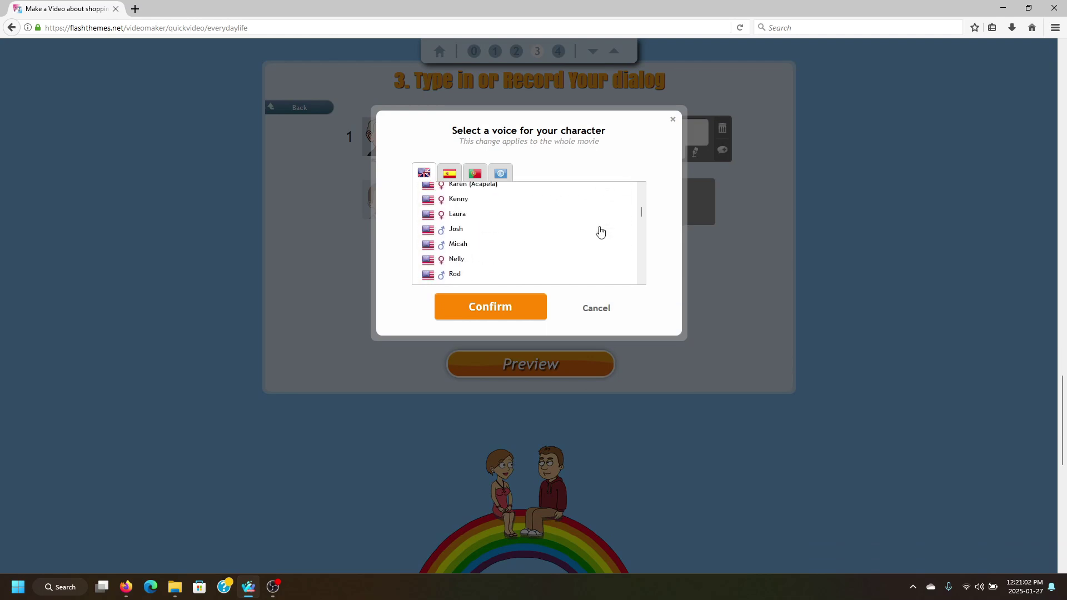
{"action": "scroll", "coordinate": [600, 231], "scroll_direction": "down", "scroll_amount": 2}
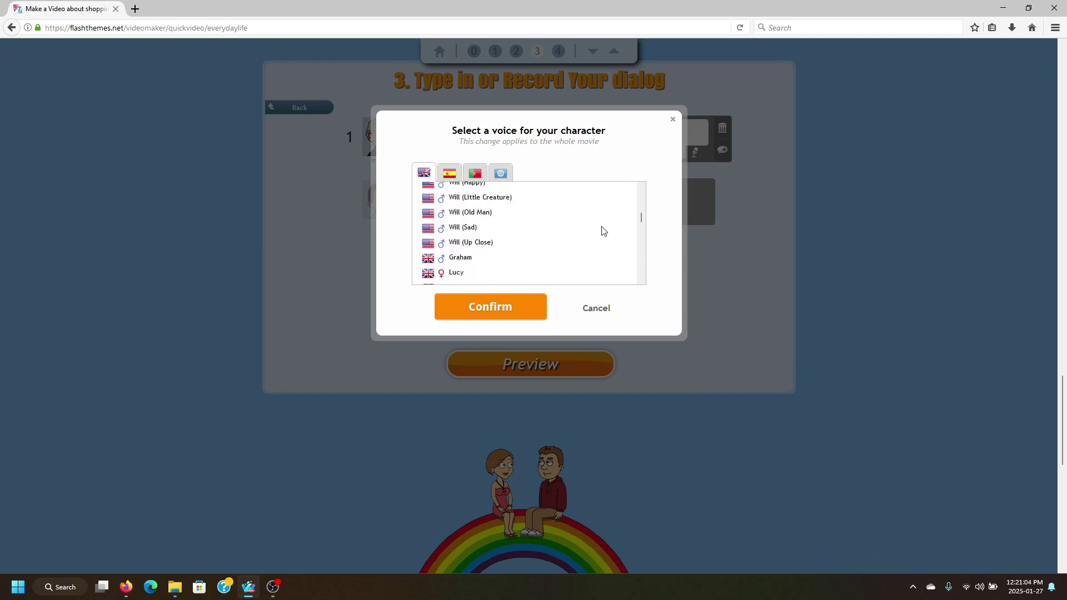
{"action": "scroll", "coordinate": [601, 231], "scroll_direction": "up", "scroll_amount": 10}
{"action": "scroll", "coordinate": [602, 231], "scroll_direction": "up", "scroll_amount": 10}
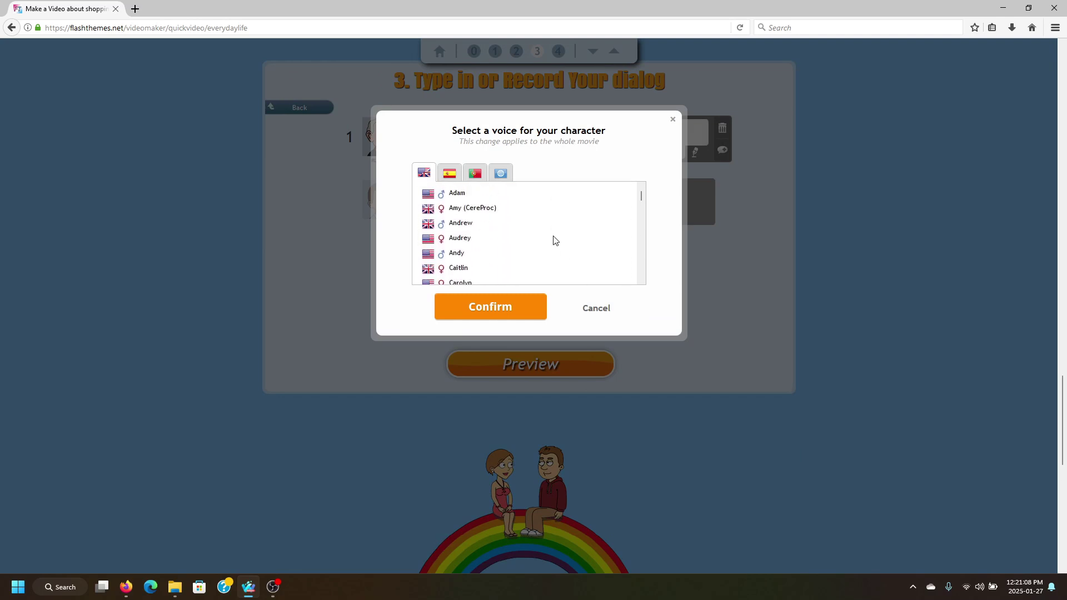
{"action": "scroll", "coordinate": [555, 239], "scroll_direction": "down", "scroll_amount": 3}
{"action": "scroll", "coordinate": [554, 240], "scroll_direction": "down", "scroll_amount": 5}
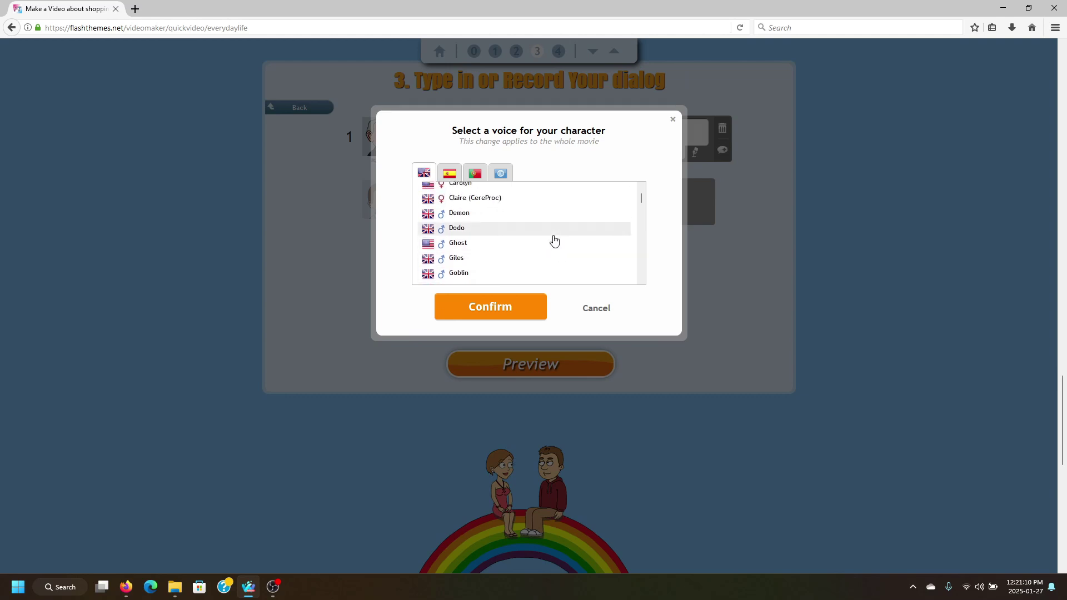
{"action": "scroll", "coordinate": [554, 240], "scroll_direction": "down", "scroll_amount": 5}
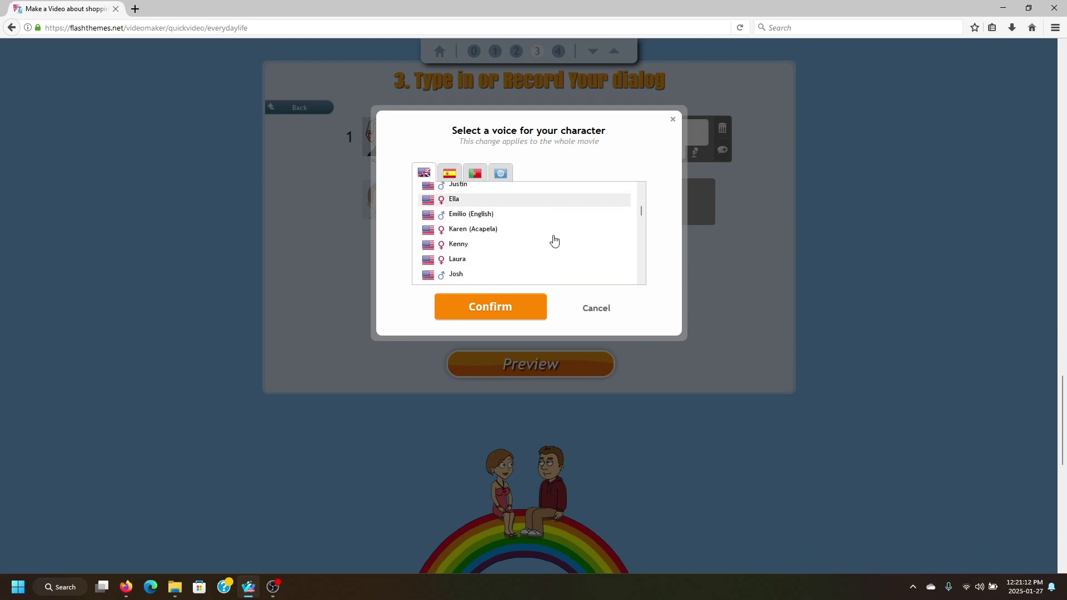
{"action": "scroll", "coordinate": [554, 240], "scroll_direction": "down", "scroll_amount": 6}
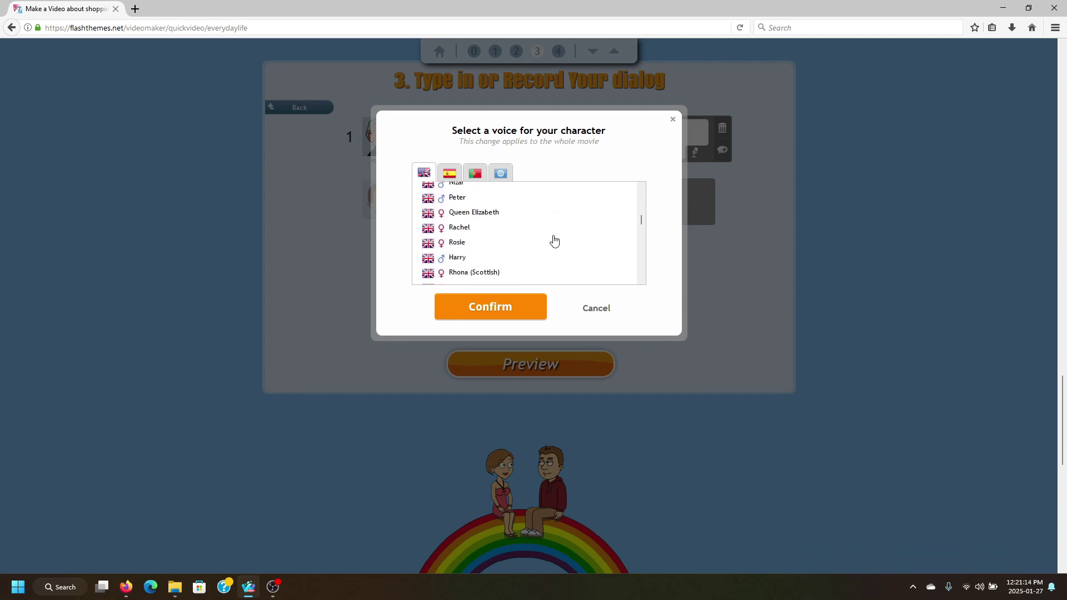
{"action": "scroll", "coordinate": [553, 238], "scroll_direction": "down", "scroll_amount": 5}
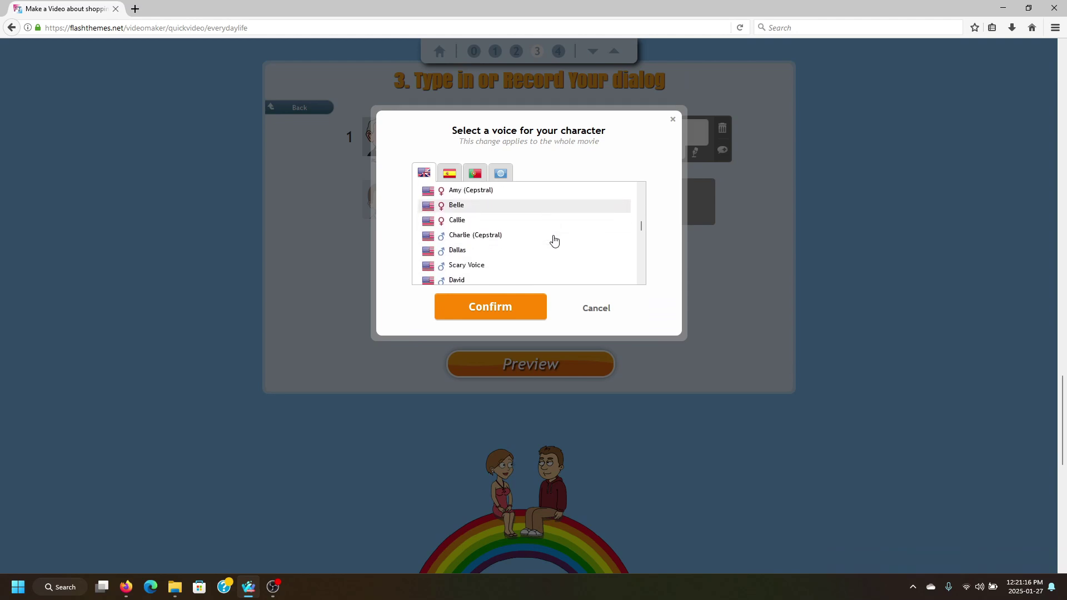
{"action": "left_click", "coordinate": [505, 262]}
{"action": "left_click", "coordinate": [504, 306]}
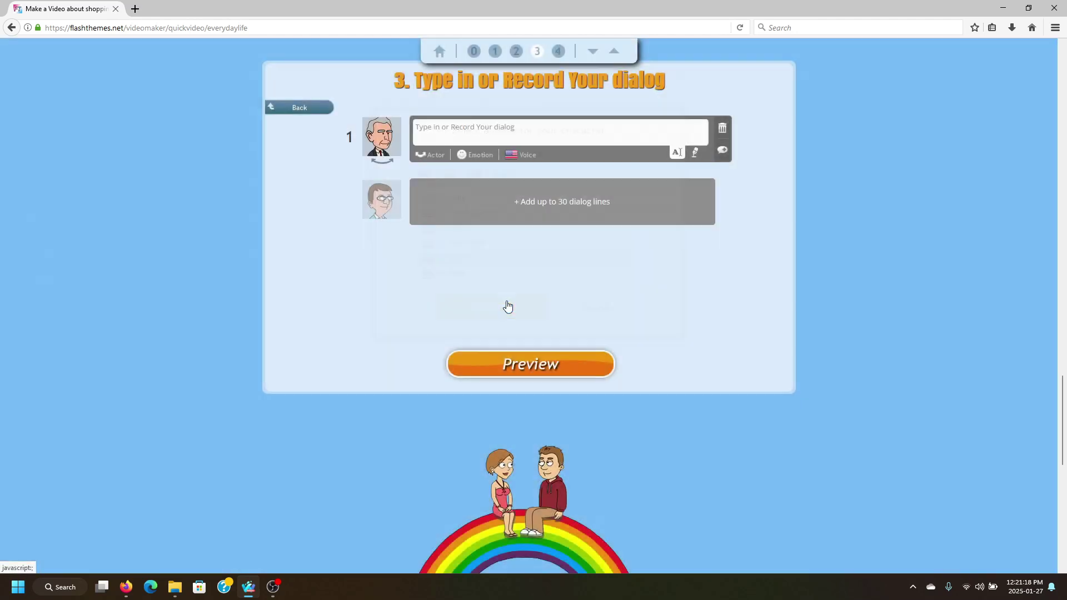
- Write line 1 'Hey Bill! What's up man' and a crying line 2 about losing all his money on red
{"action": "left_click", "coordinate": [472, 132]}
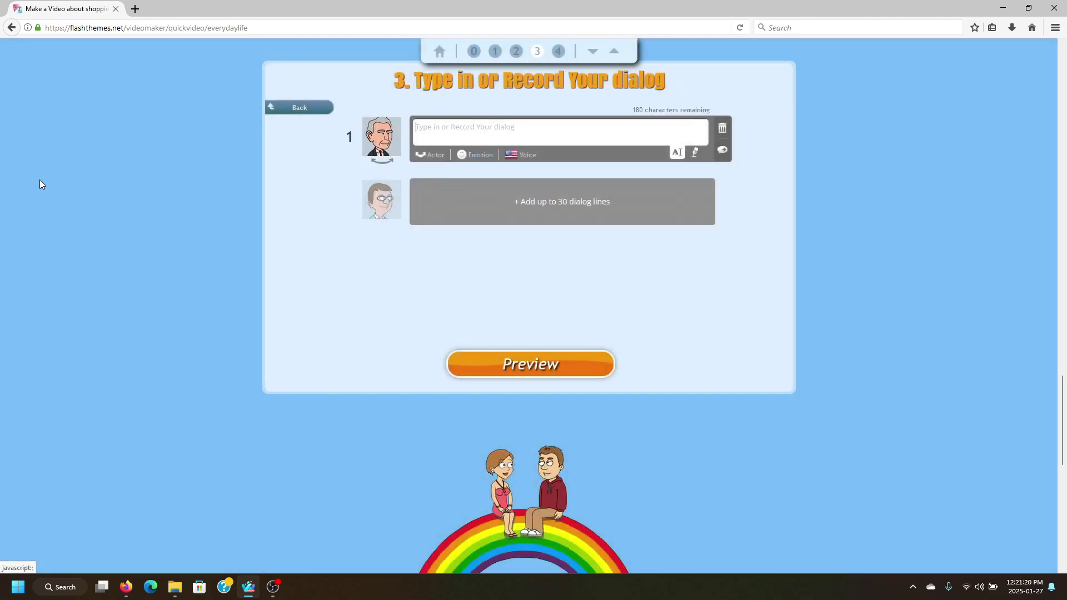
{"action": "type", "text": "Hey Bill! What's up man?"}
{"action": "left_click", "coordinate": [518, 187]}
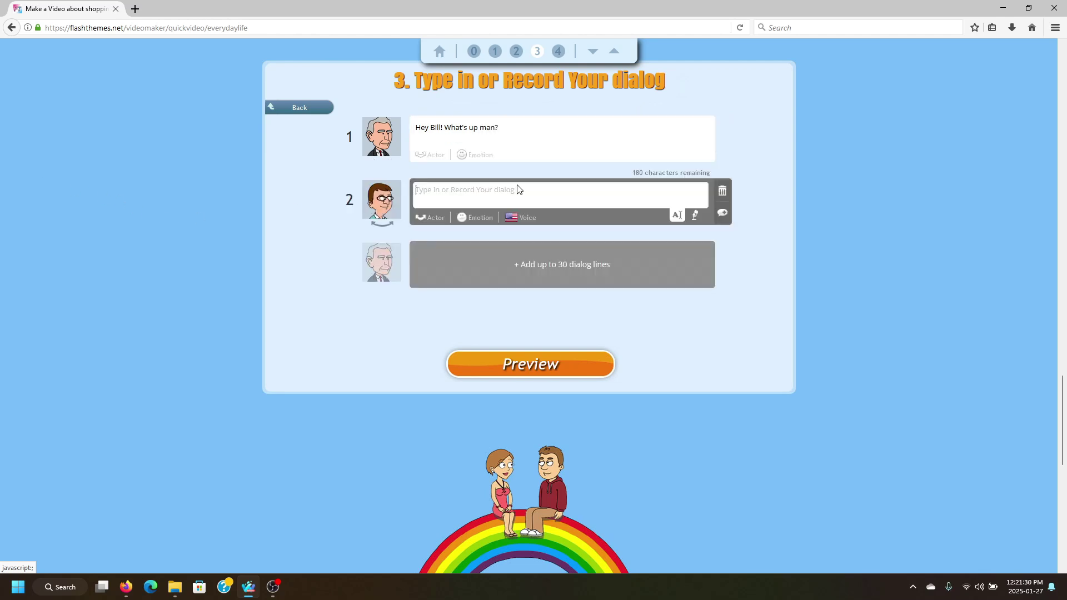
{"action": "left_click", "coordinate": [478, 218]}
{"action": "left_click", "coordinate": [411, 222]}
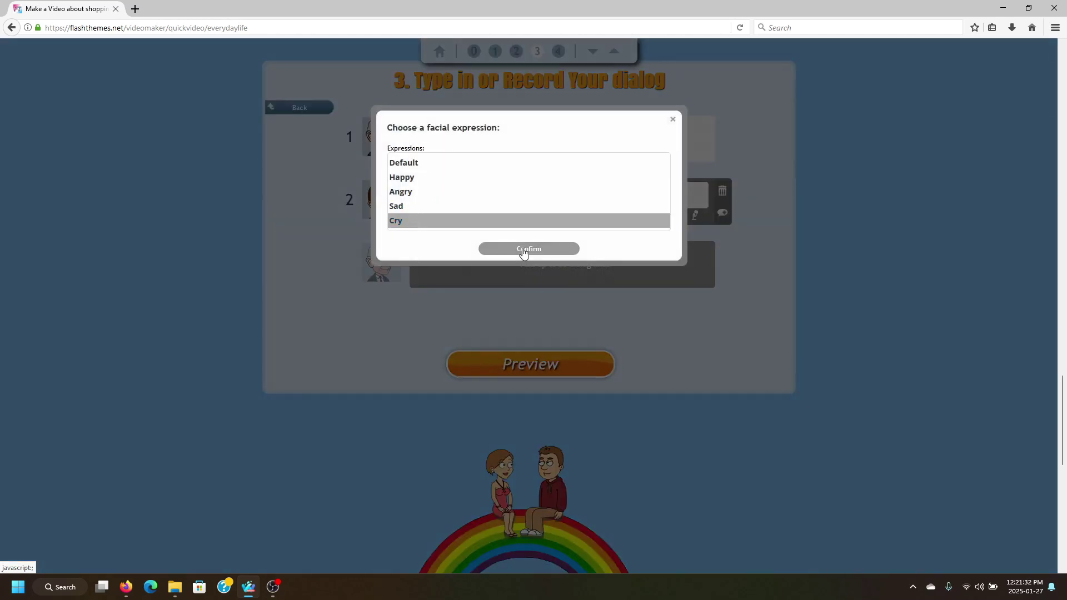
{"action": "left_click", "coordinate": [524, 249]}
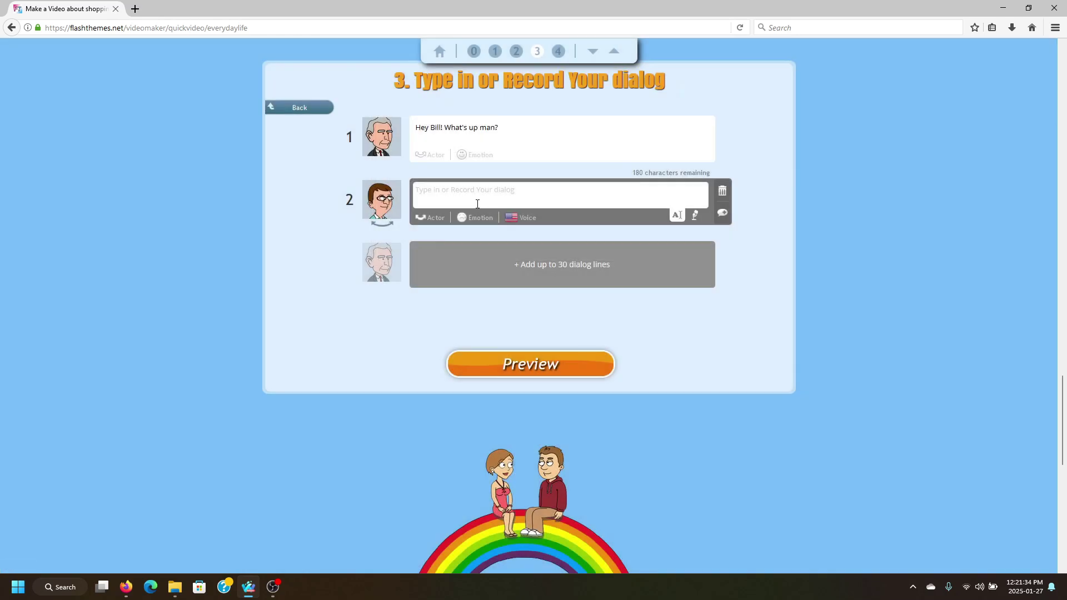
{"action": "type", "text": "Nothing much, I got broke after losing"}
{"action": "type", "text": "all my"}
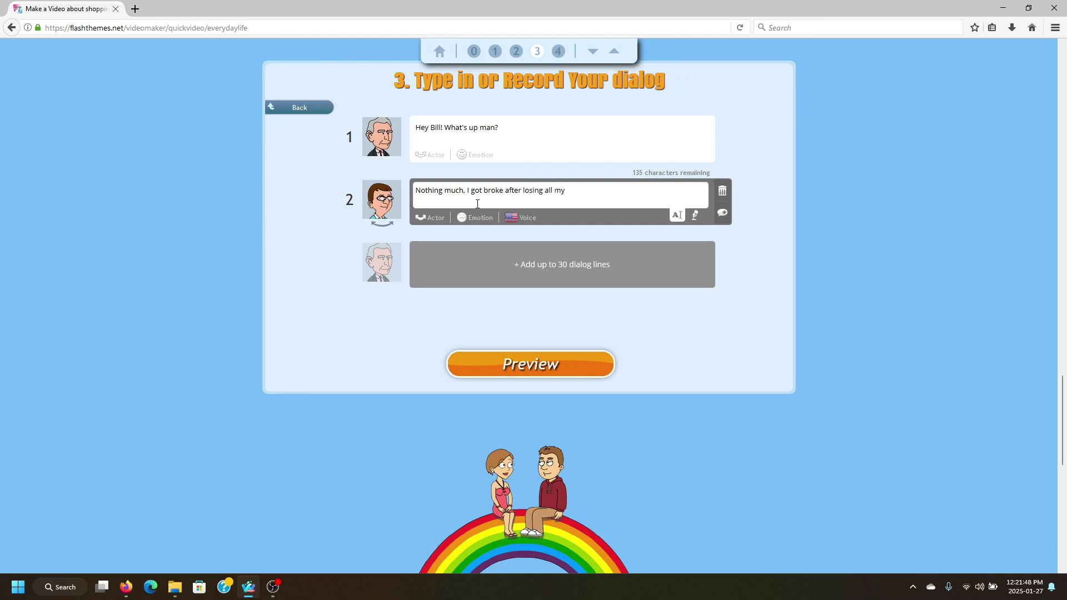
{"action": "type", "text": " money on red."}
- Add a sad line 3 saying 'Shit, that sucks man'
{"action": "left_click", "coordinate": [498, 265]}
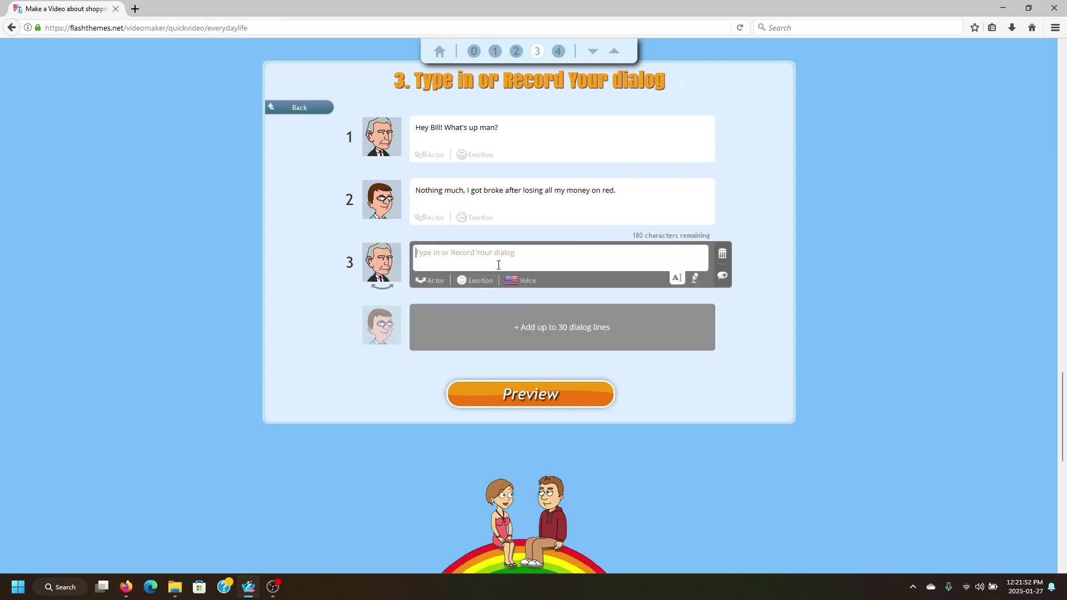
{"action": "left_click", "coordinate": [476, 276]}
{"action": "left_click", "coordinate": [426, 207]}
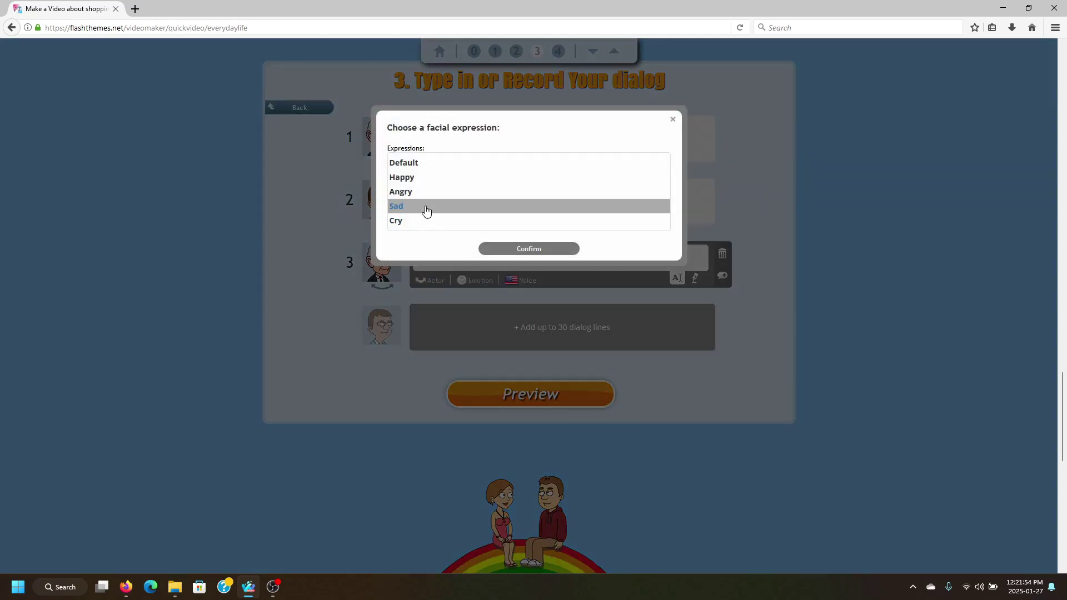
{"action": "left_click", "coordinate": [501, 249]}
{"action": "type", "text": "Shi"}
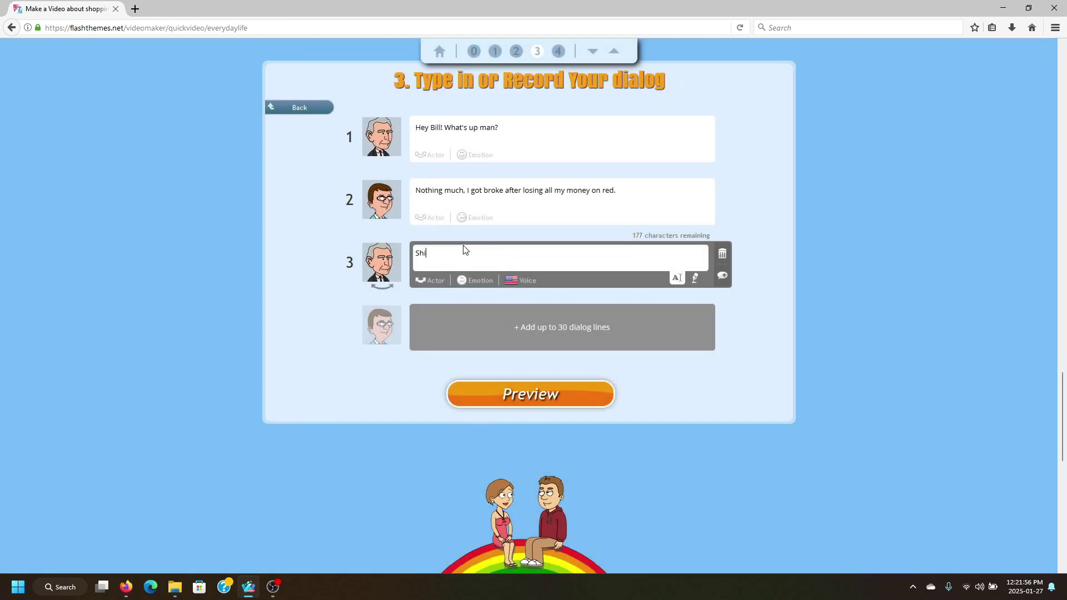
{"action": "type", "text": "t, that sucks man."}
- Add an angry line 4 about Melinda taking the house and kids, leaving him homeless
{"action": "left_click", "coordinate": [506, 326]}
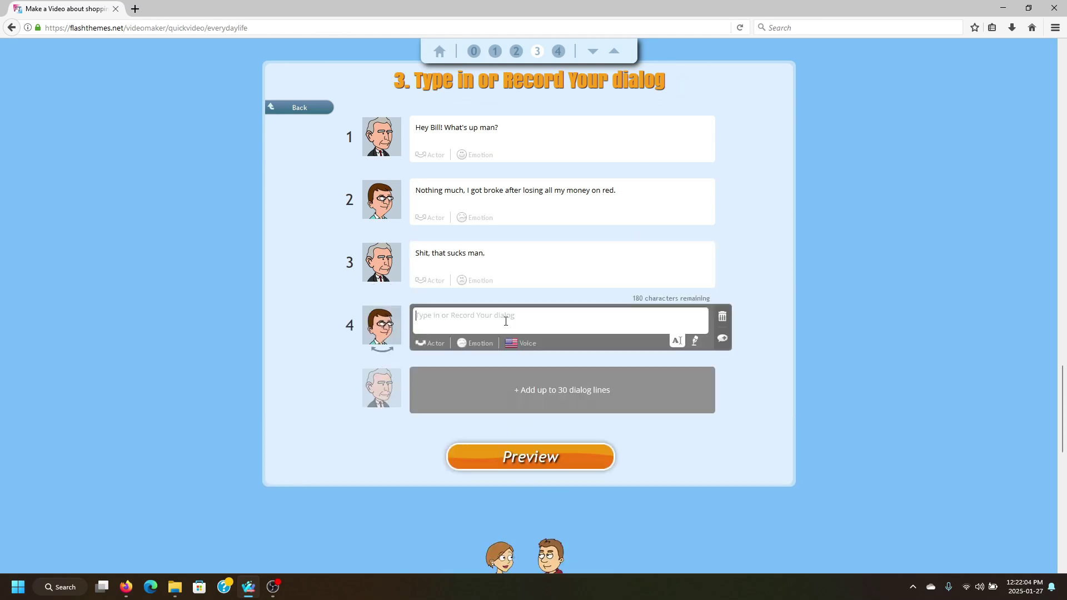
{"action": "left_click", "coordinate": [480, 342]}
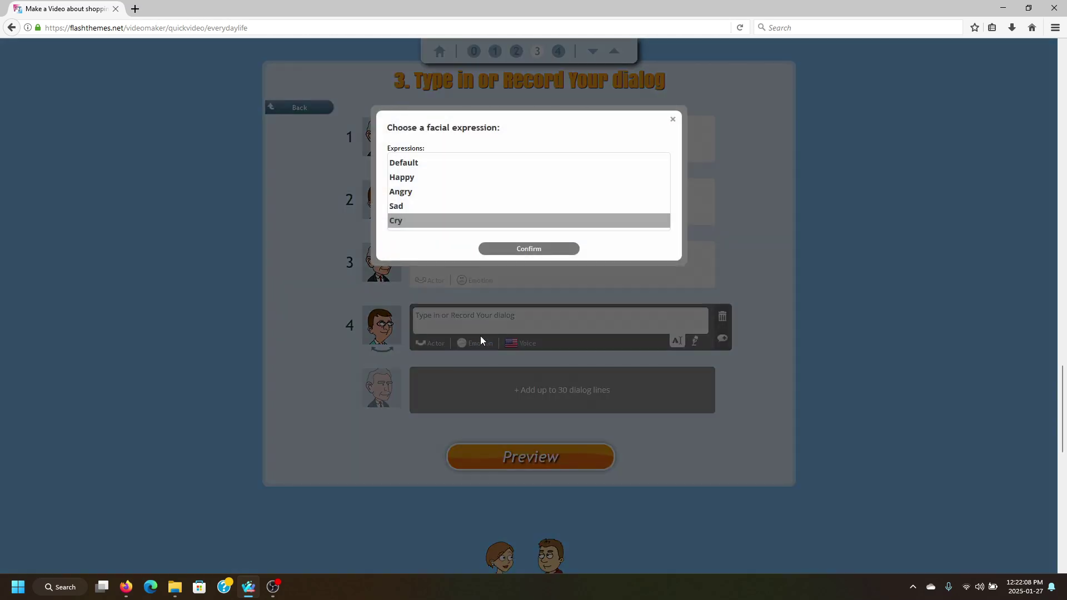
{"action": "left_click", "coordinate": [418, 192]}
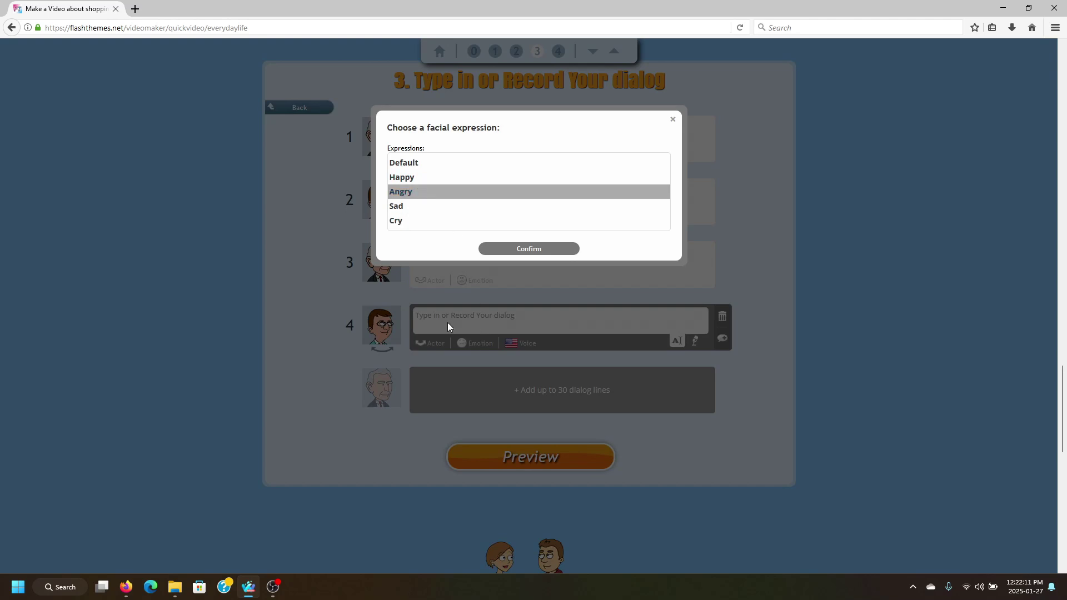
{"action": "left_click", "coordinate": [528, 247]}
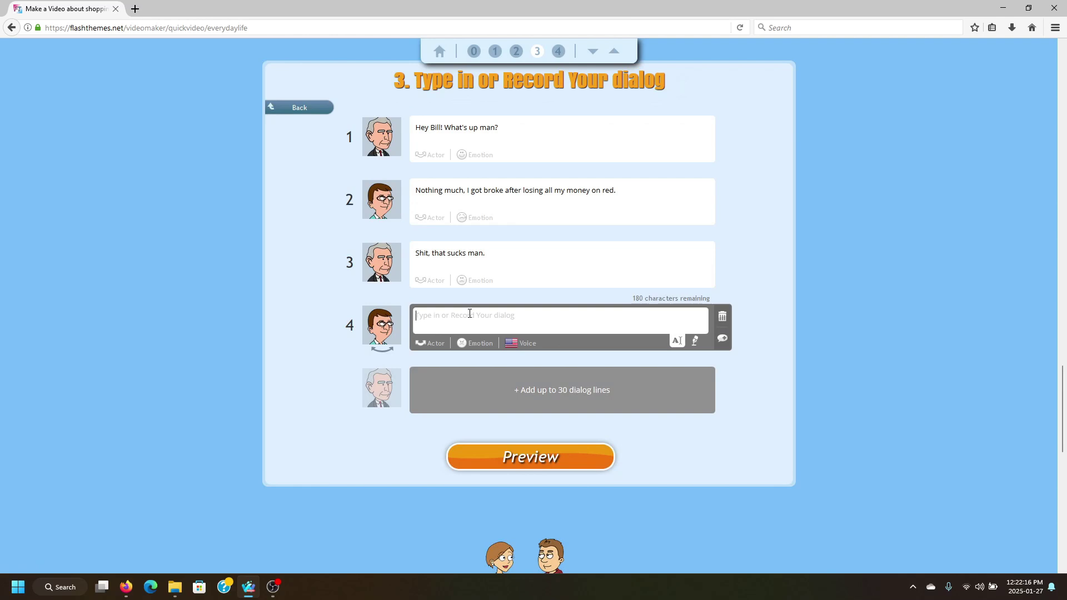
{"action": "type", "text": "Now Melinda took the house and the kids, now I'm homele"}
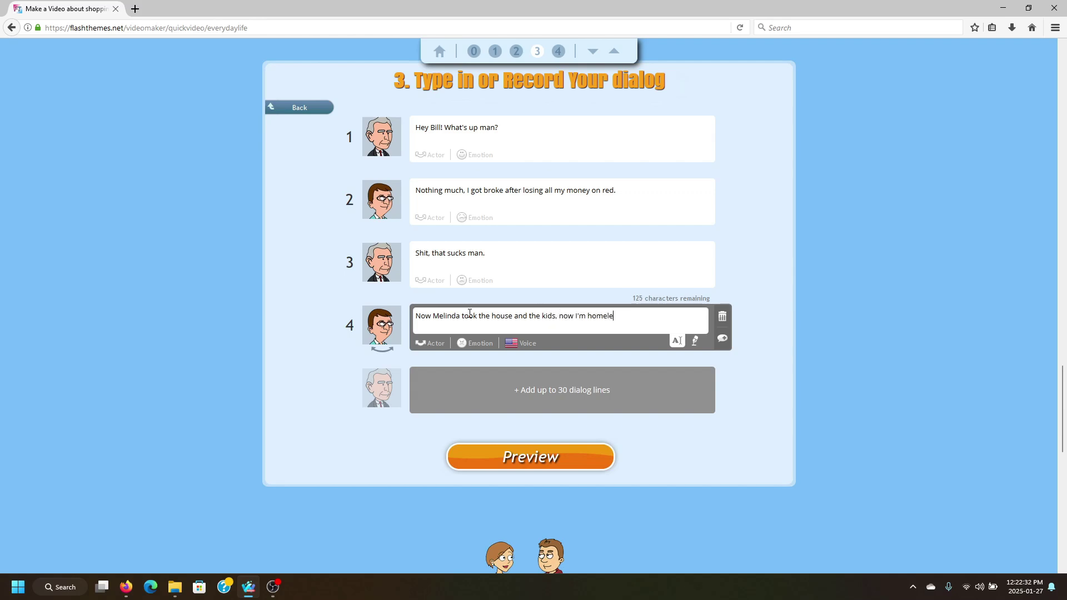
{"action": "type", "text": "ss and o"}
- End line 4 with 'alone' and add a happy line 5 offering to crash at my place
{"action": "key", "text": "BackSpace"}
{"action": "type", "text": "alone."}
{"action": "left_click", "coordinate": [513, 390]}
{"action": "type", "text": "D"}
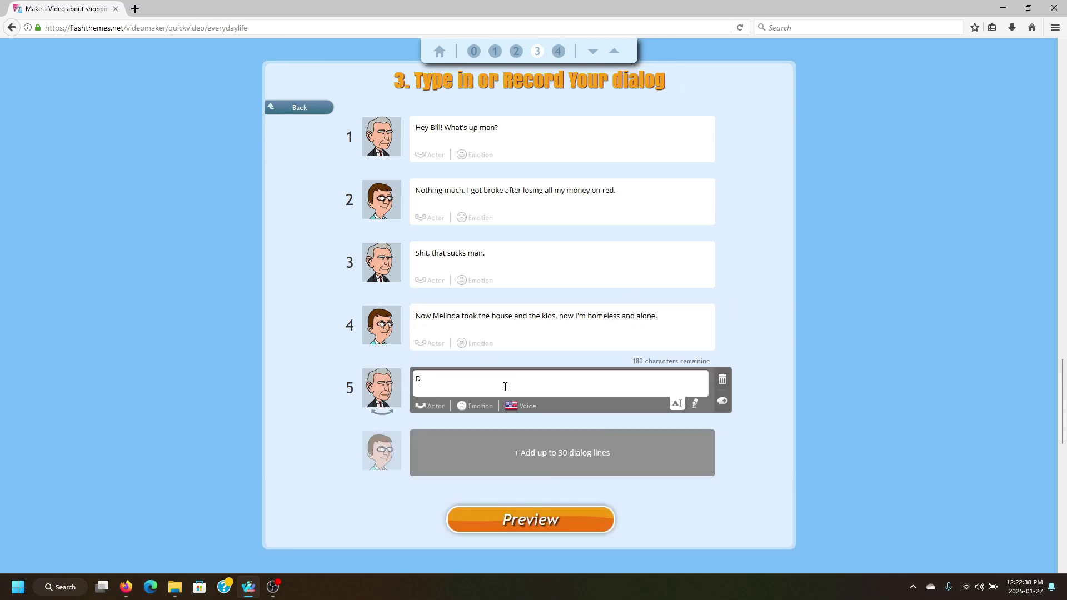
{"action": "type", "text": "on't worry man, you can crash out at my place!"}
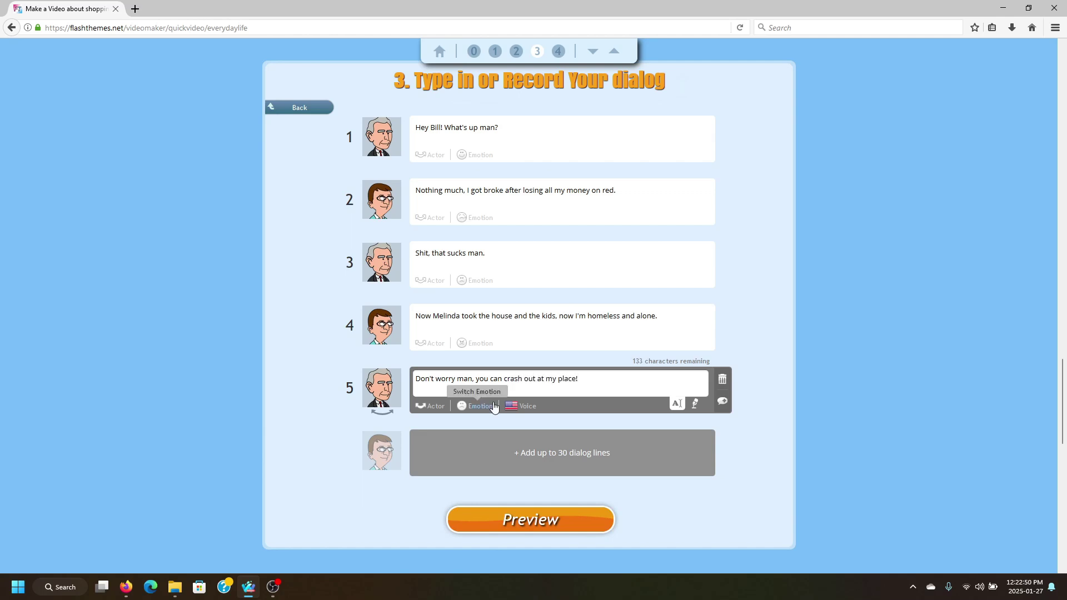
{"action": "left_click", "coordinate": [474, 405]}
{"action": "left_click", "coordinate": [448, 178]}
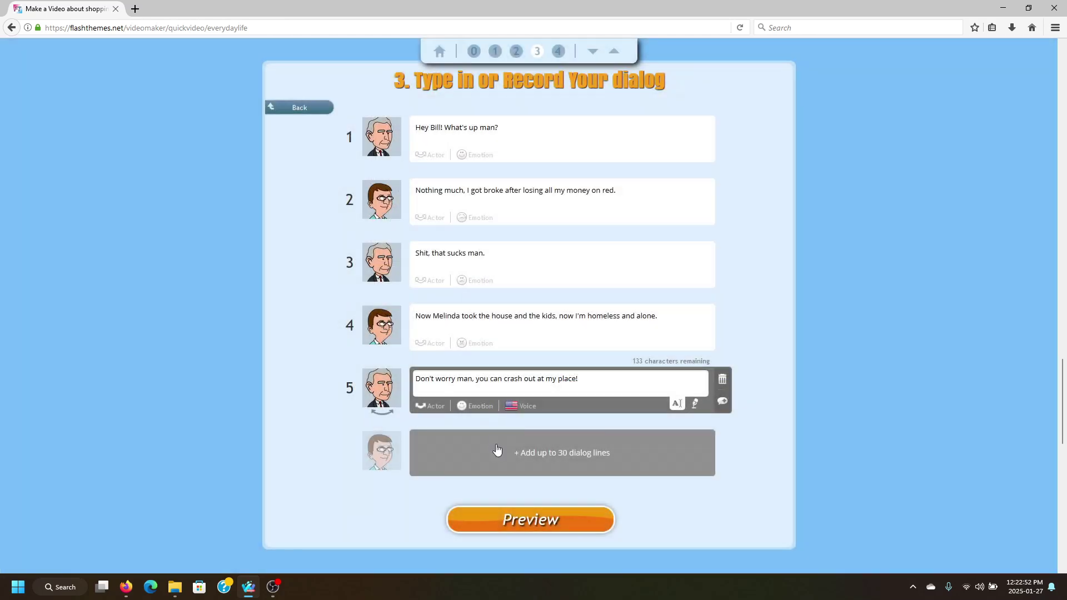
{"action": "left_click", "coordinate": [497, 454]}
- Add a happy line 6 reading 'Really? I'd appreciate that! Thanks'
{"action": "left_click", "coordinate": [483, 468]}
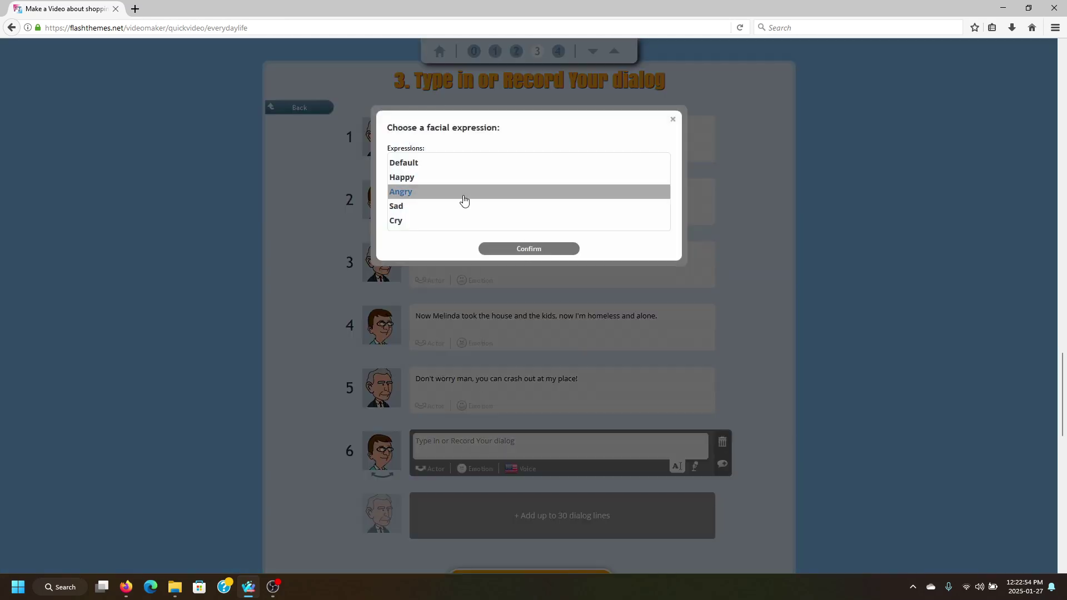
{"action": "left_click", "coordinate": [441, 177]}
{"action": "left_click", "coordinate": [514, 248]}
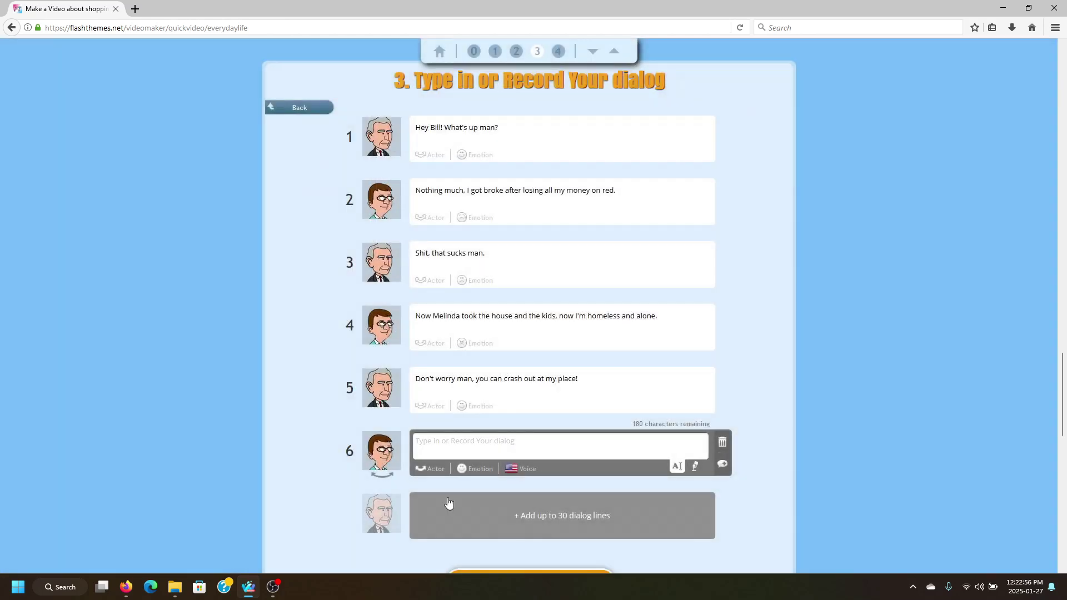
{"action": "type", "text": "Really? I'd appreciate that! Thanks!"}
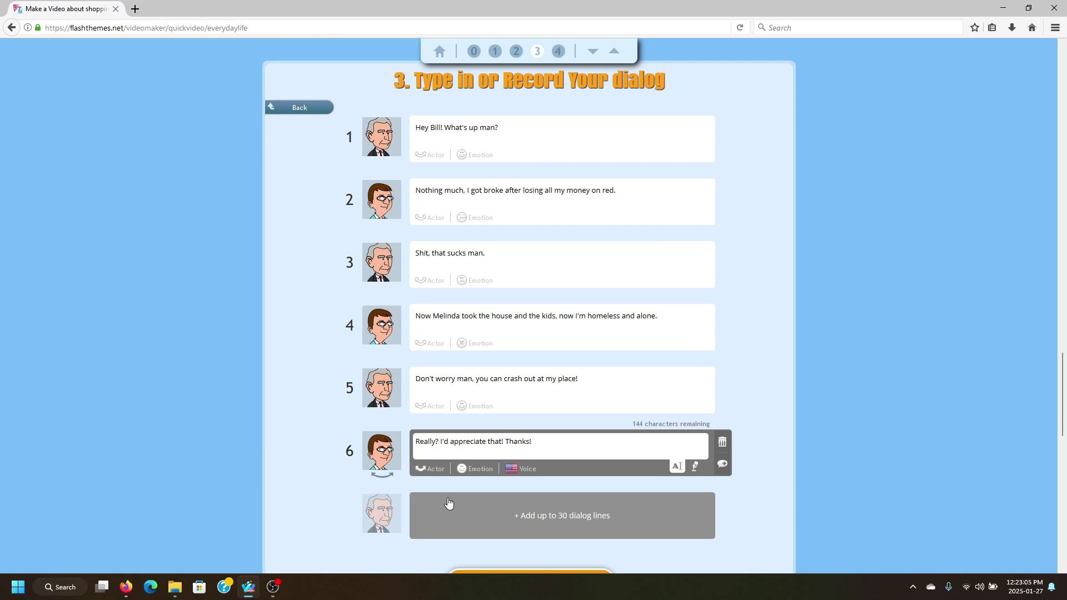
- Add line 7 'No problem man' and scroll down toward the preview section
{"action": "left_click", "coordinate": [449, 503]}
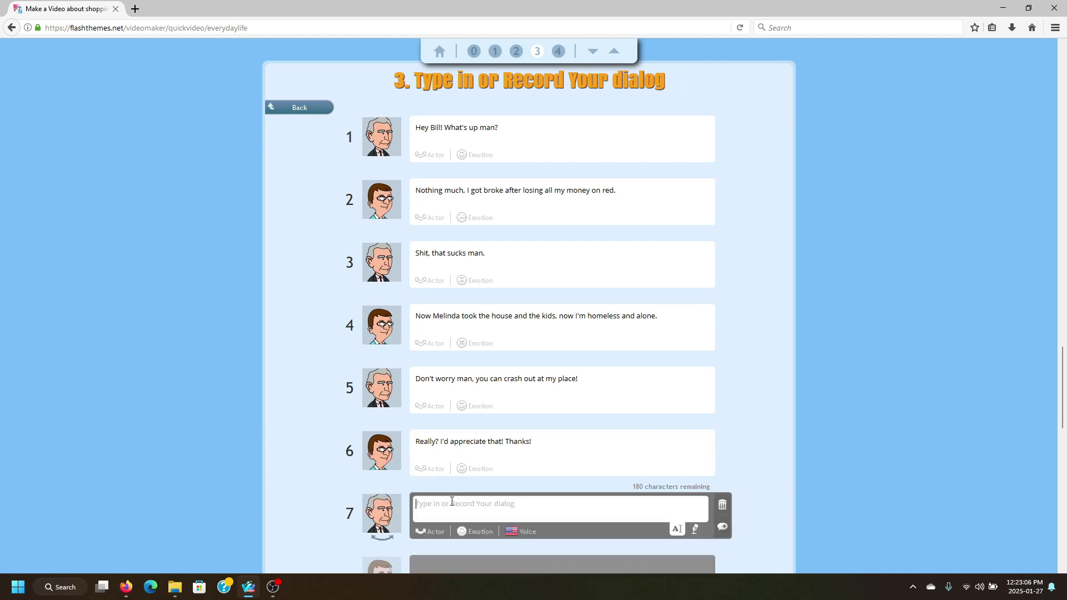
{"action": "type", "text": "No problem man!"}
{"action": "scroll", "coordinate": [570, 473], "scroll_direction": "down", "scroll_amount": 2}
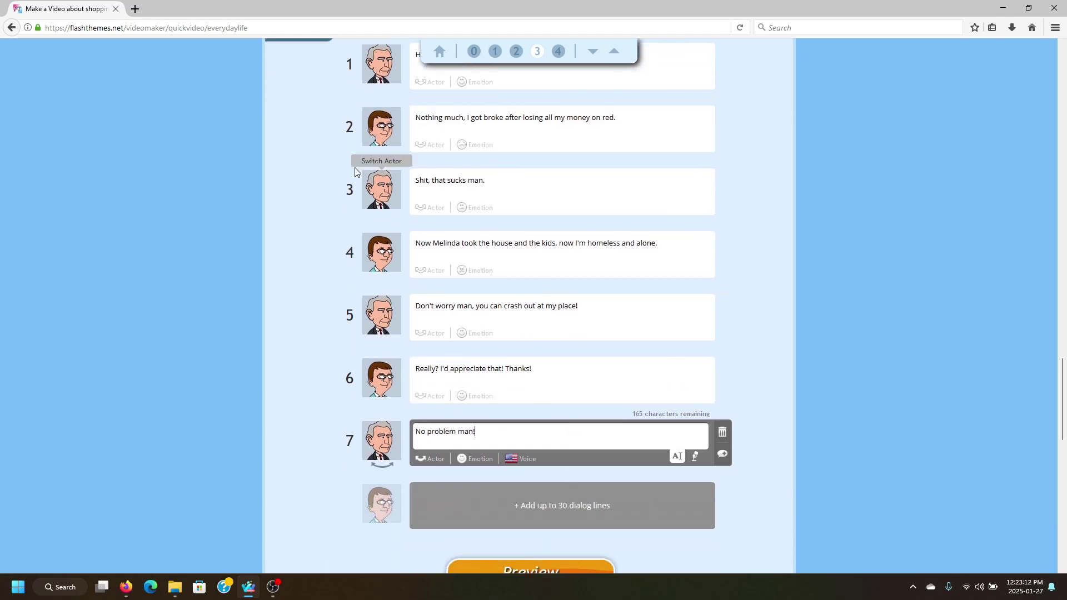
{"action": "scroll", "coordinate": [329, 136], "scroll_direction": "up", "scroll_amount": 3}
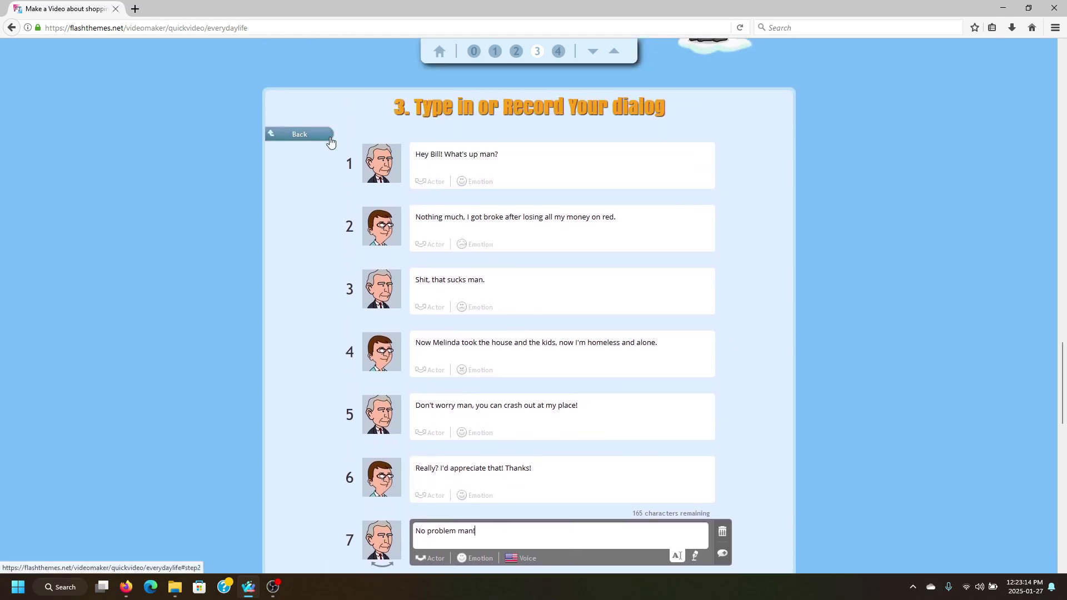
{"action": "scroll", "coordinate": [329, 139], "scroll_direction": "down", "scroll_amount": 3}
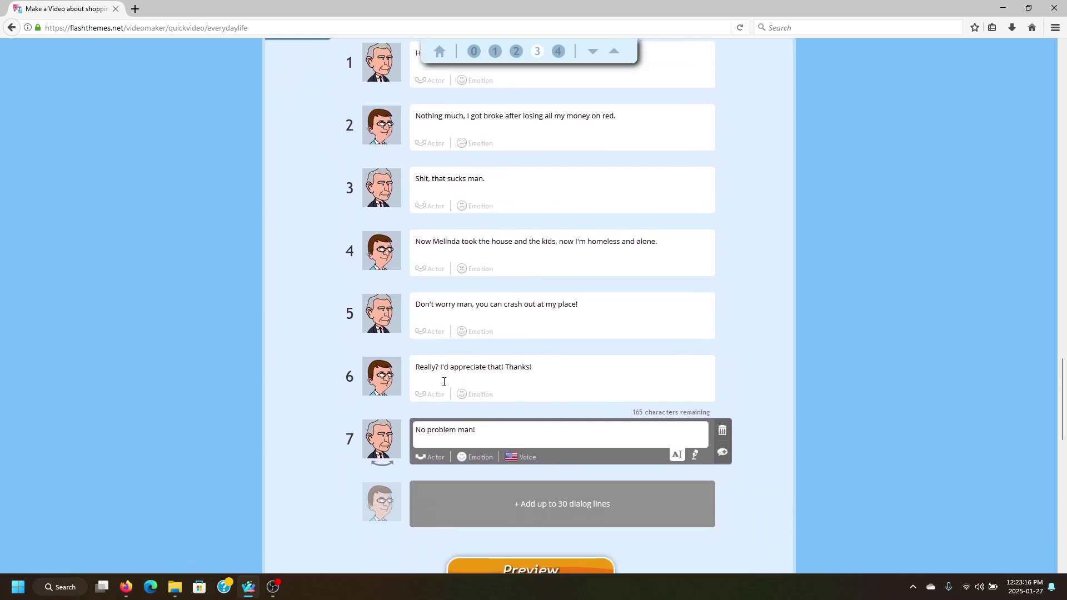
{"action": "scroll", "coordinate": [500, 569], "scroll_direction": "down", "scroll_amount": 9}
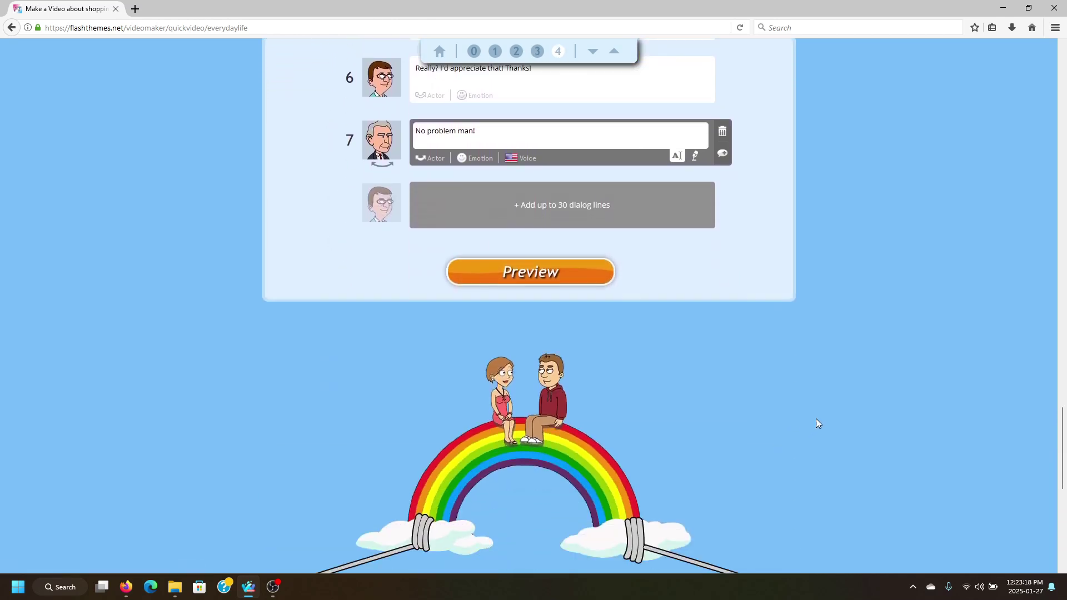
- Scroll down to '4. Preview Your Video' and let the coffee shop preview play through
{"action": "scroll", "coordinate": [815, 419], "scroll_direction": "down", "scroll_amount": 14}
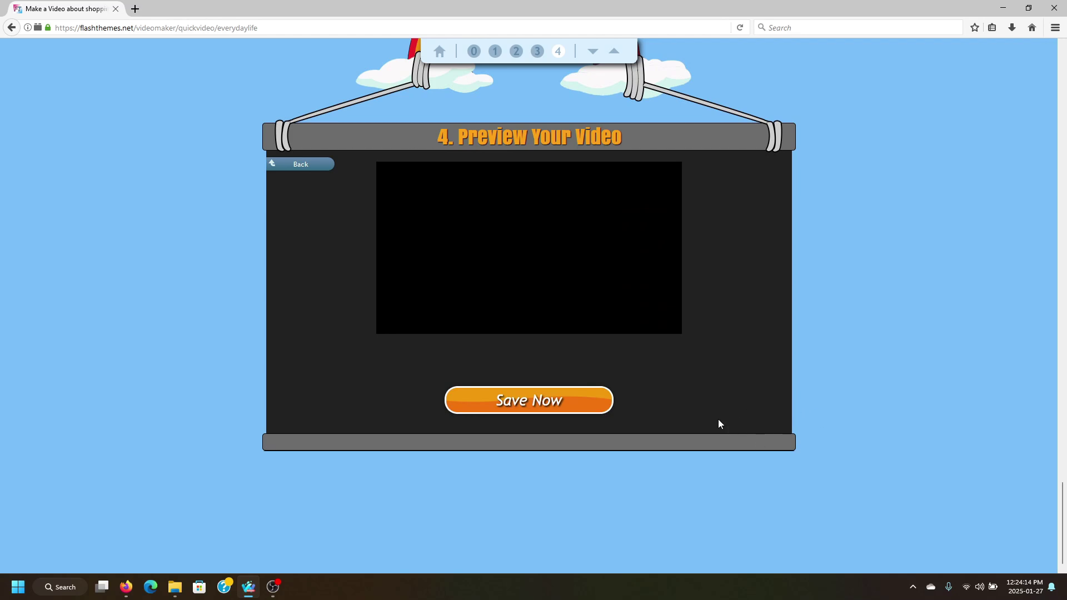
- Save the video, pick the next thumbnail, and enter title 'Test Video' with description 'Yes, I am Malamations!'
{"action": "left_click", "coordinate": [545, 401]}
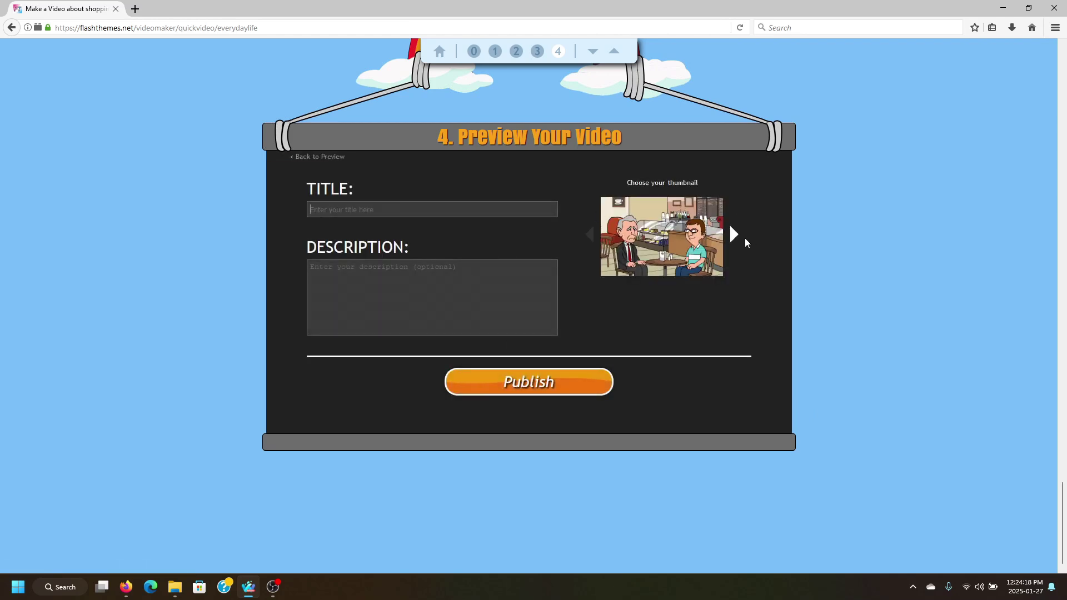
{"action": "left_click", "coordinate": [733, 235]}
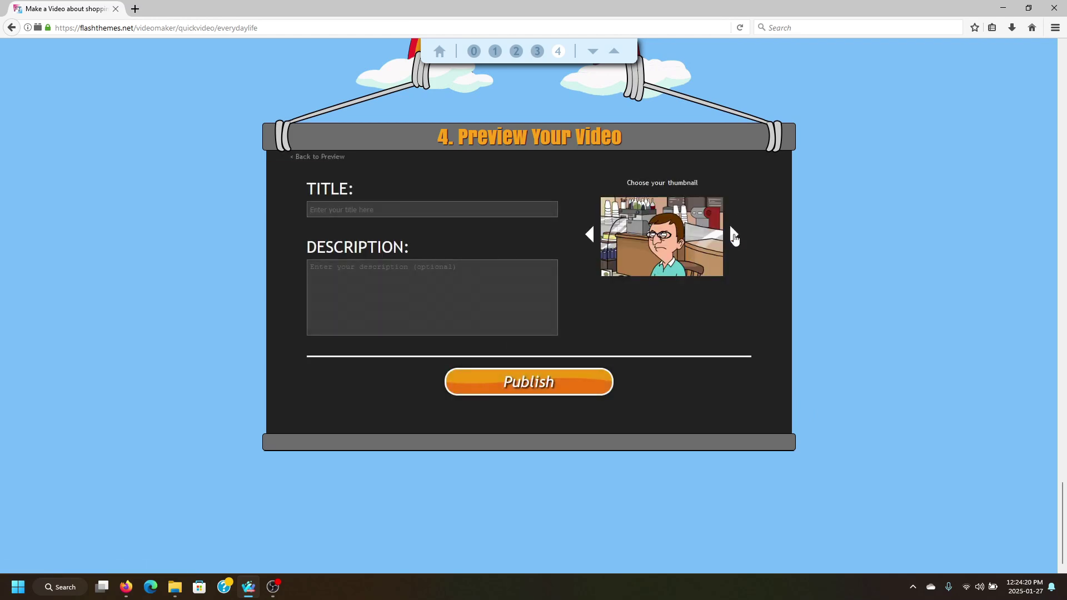
{"action": "type", "text": "Tes"}
{"action": "type", "text": "t Video"}
{"action": "type", "text": "Yes"}
{"action": "type", "text": ", I"}
{"action": "type", "text": " am Malamations"}
{"action": "type", "text": "!"}
- Publish the 'Test Video' movie and wait for its page to load
{"action": "left_click", "coordinate": [493, 388]}
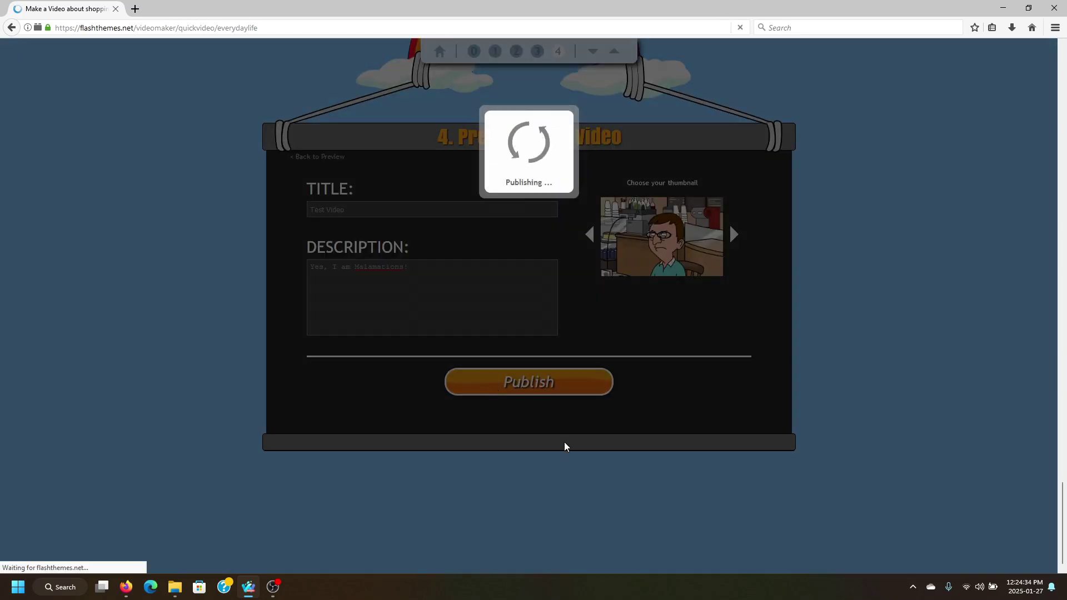